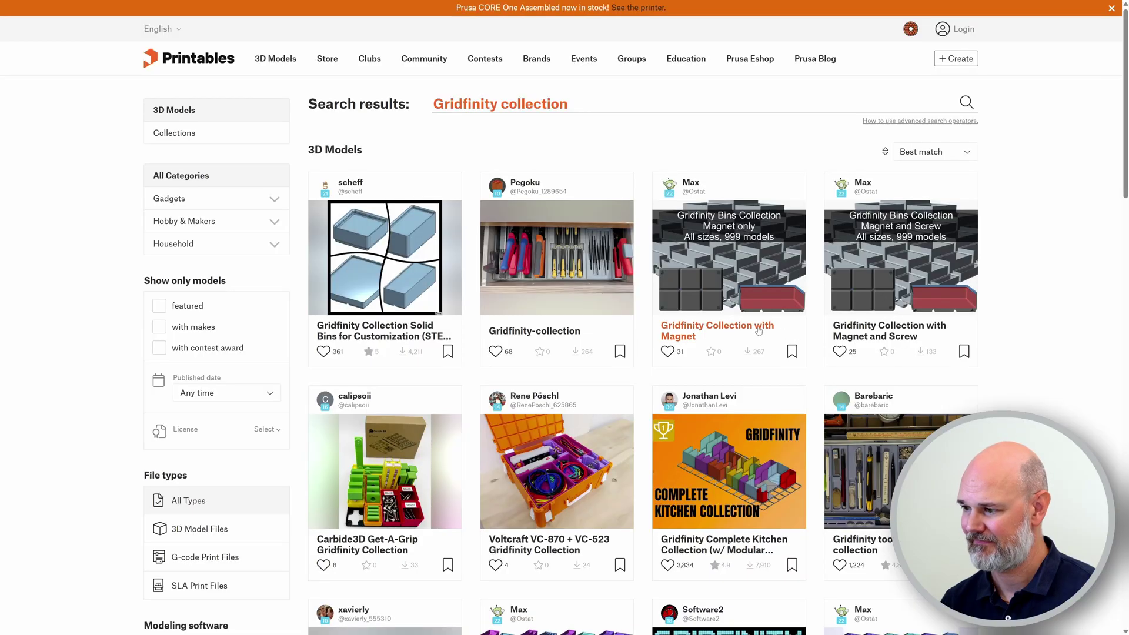
# Open the Gridfinity Collection with Magnet model's file list and scroll to the height 05 (39mm) folder
pyautogui.click(764, 332)
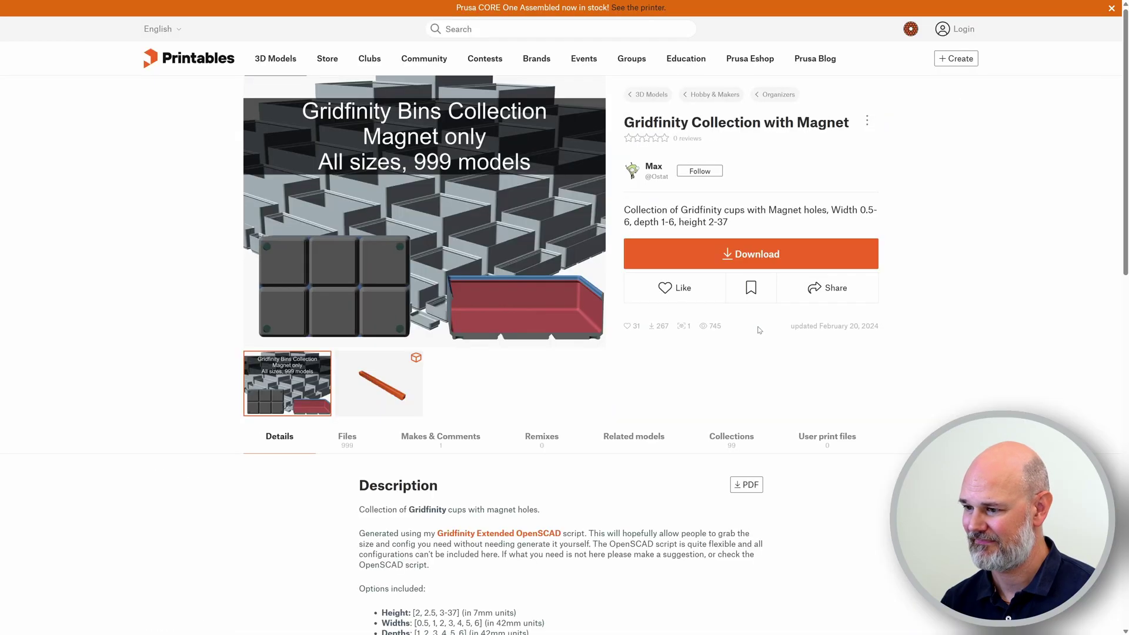
pyautogui.click(347, 436)
pyautogui.scroll(-6, 471, 388)
pyautogui.scroll(-1, 501, 347)
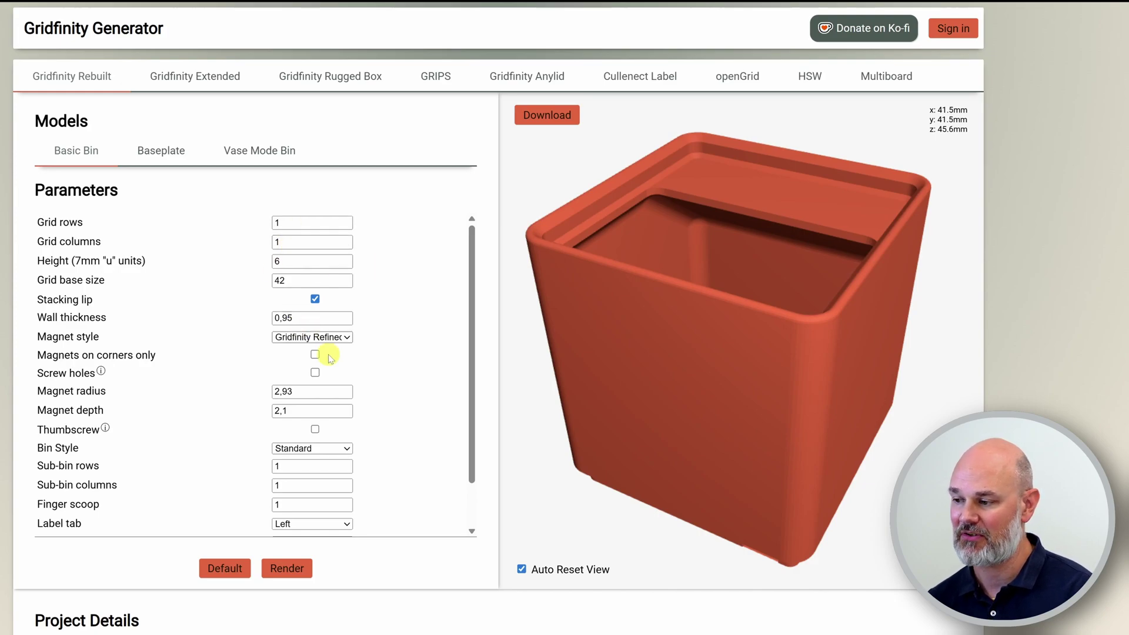
# Switch the 1×1 bin's magnet style to Magnet holes and re-render it
pyautogui.moveTo(647, 496); pyautogui.dragTo(635, 365)
pyautogui.click(315, 337)
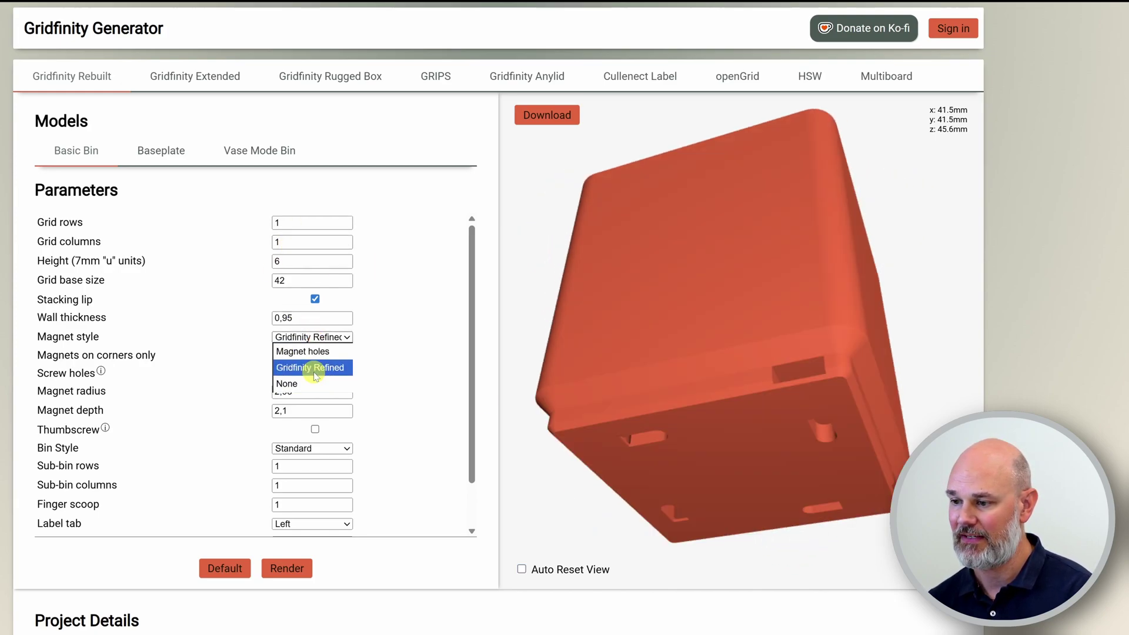
pyautogui.click(302, 351)
pyautogui.click(286, 568)
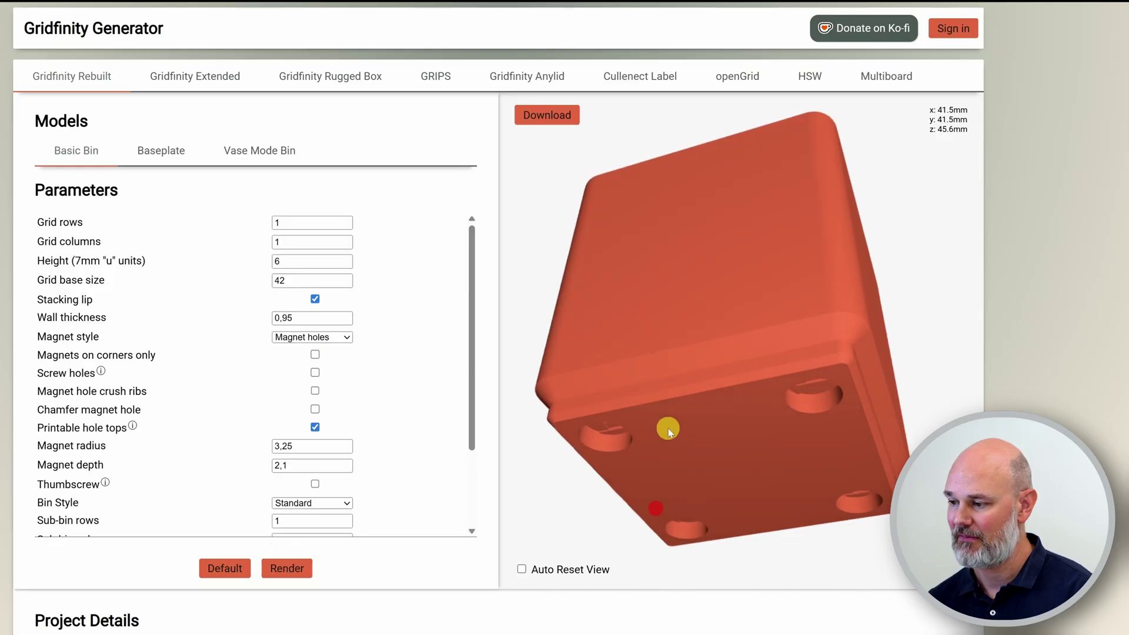
pyautogui.moveTo(671, 422); pyautogui.dragTo(667, 345)
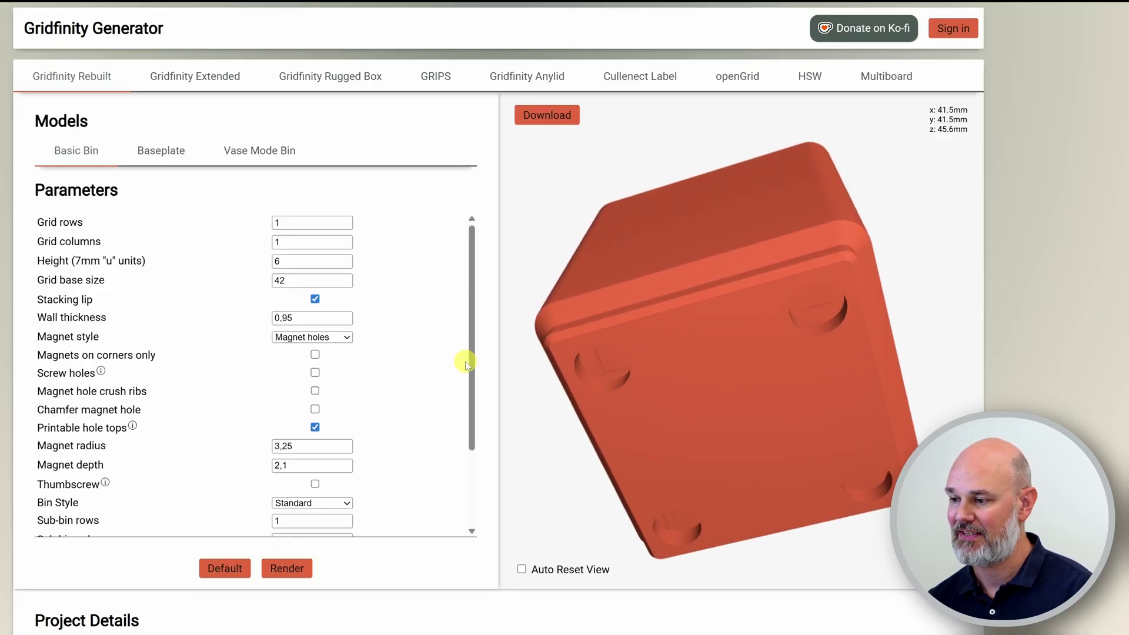
pyautogui.moveTo(465, 363); pyautogui.dragTo(468, 512)
pyautogui.moveTo(638, 268); pyautogui.dragTo(723, 247)
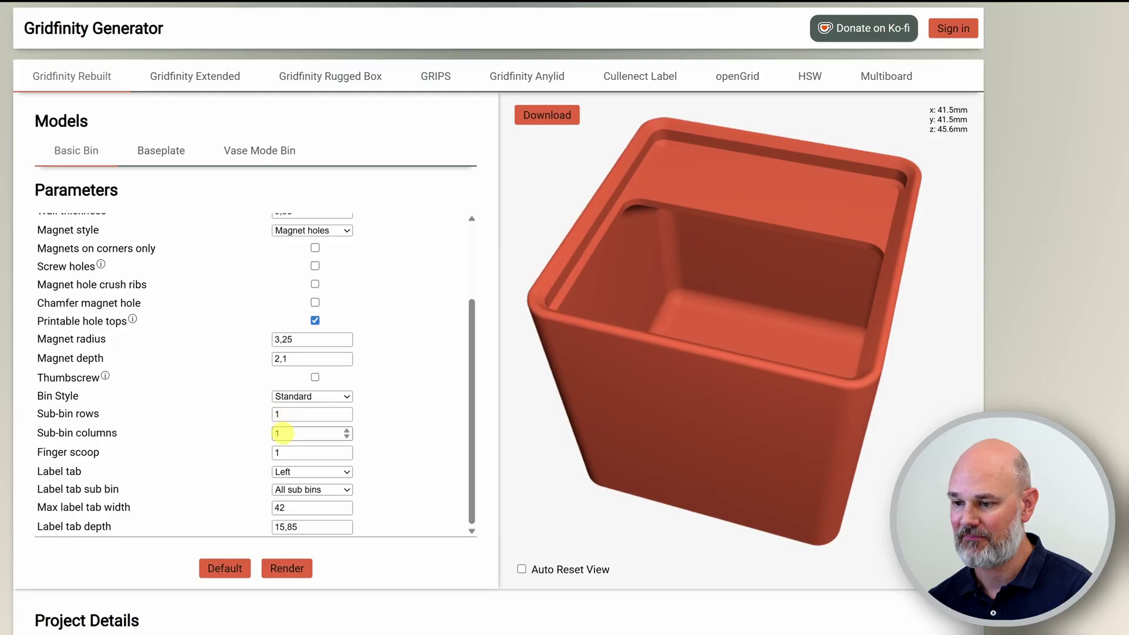
# Set Sub-bin columns to 2, re-render, and orbit to view both compartments
pyautogui.click(282, 433)
pyautogui.write('2')
pyautogui.click(287, 568)
pyautogui.click(826, 318)
pyautogui.moveTo(821, 358); pyautogui.dragTo(626, 353)
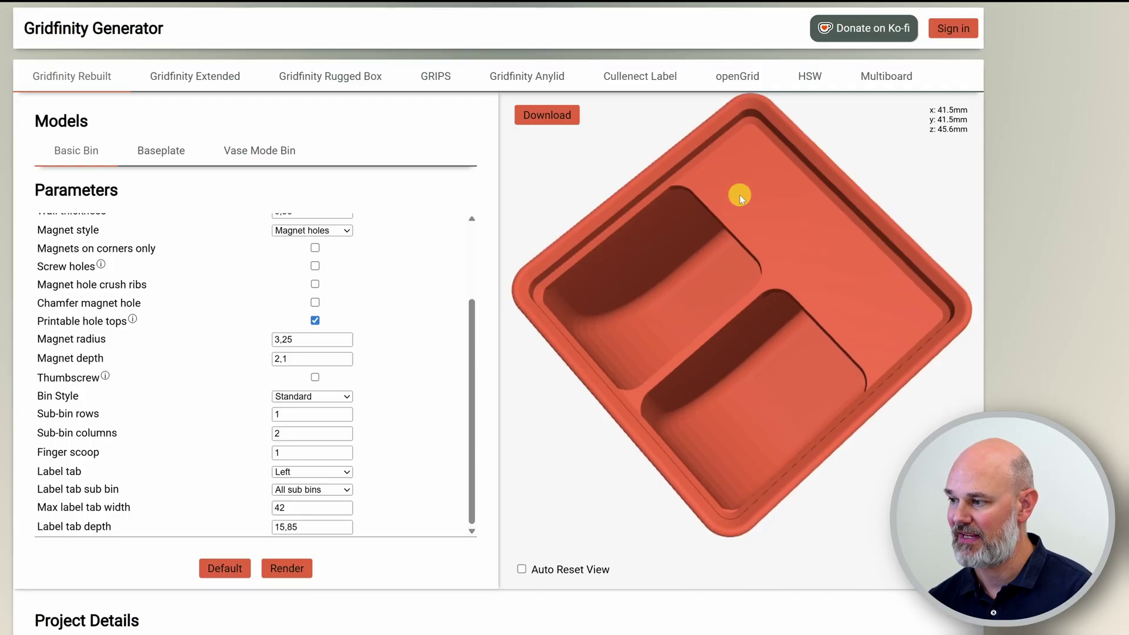
pyautogui.moveTo(765, 432); pyautogui.dragTo(788, 301)
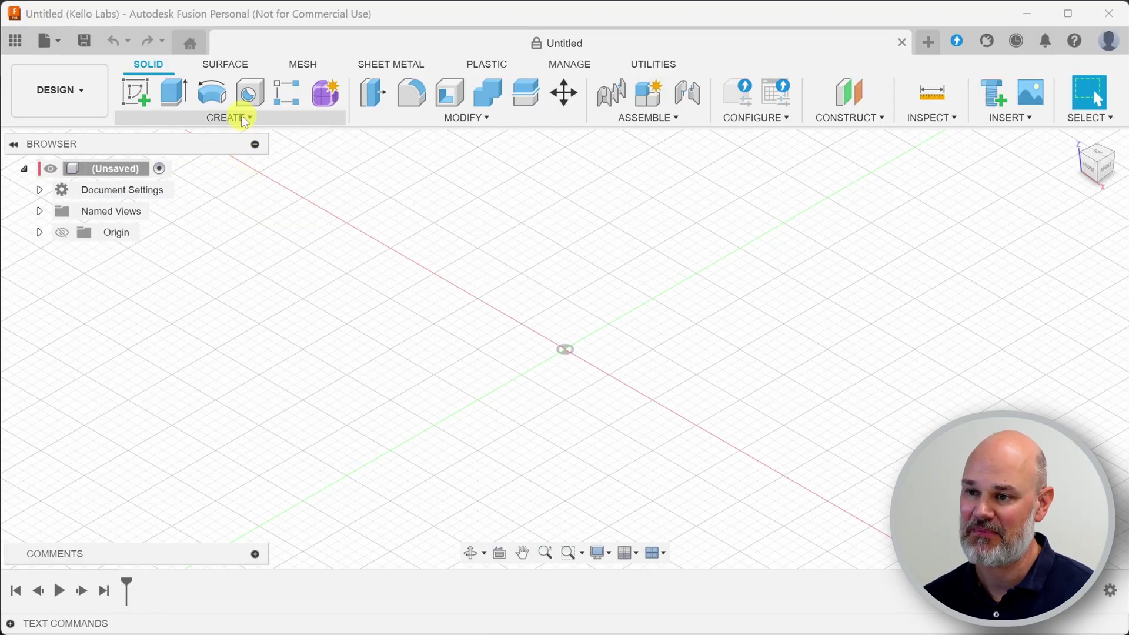
# Start a new Gridfinity bin from CREATE and keep Hollow as the bin type
pyautogui.click(244, 118)
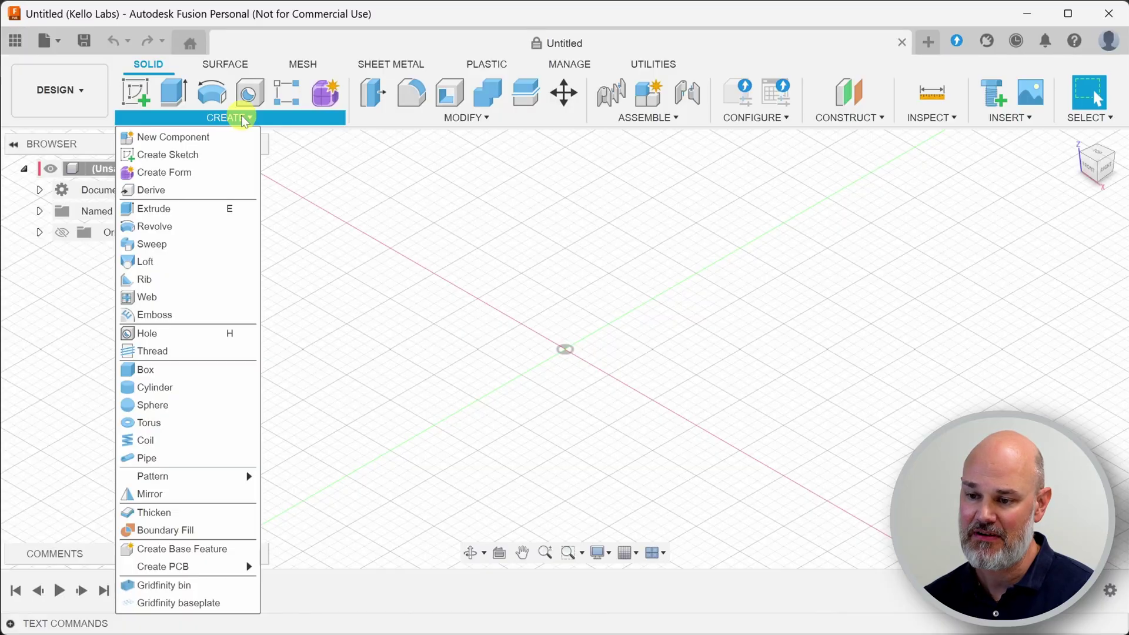
pyautogui.click(170, 586)
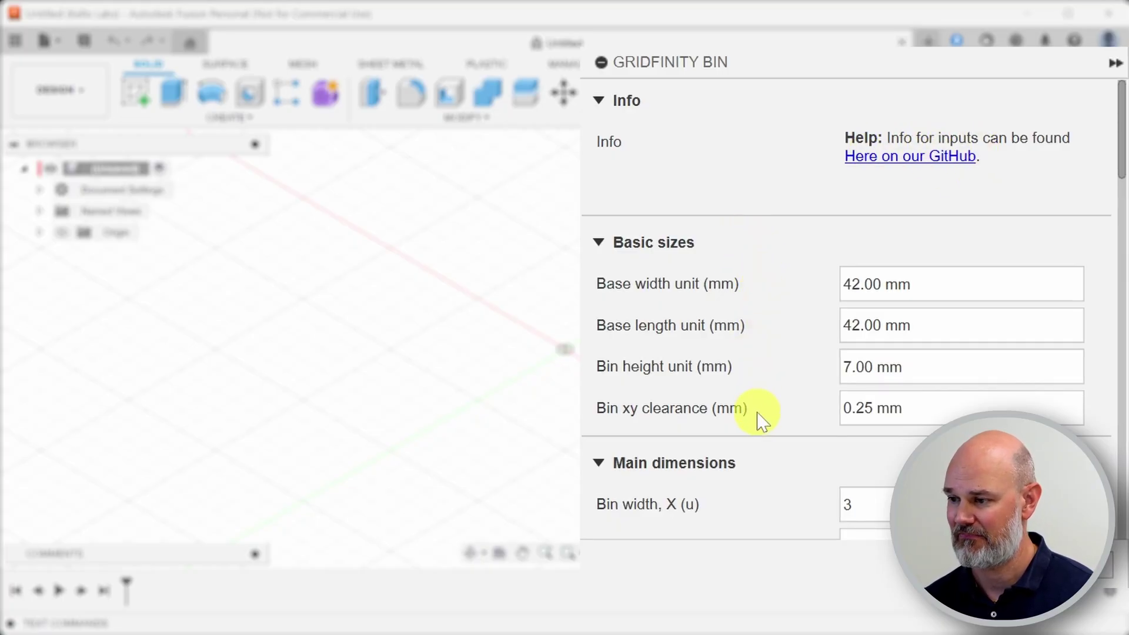
pyautogui.moveTo(1120, 146); pyautogui.dragTo(1073, 214)
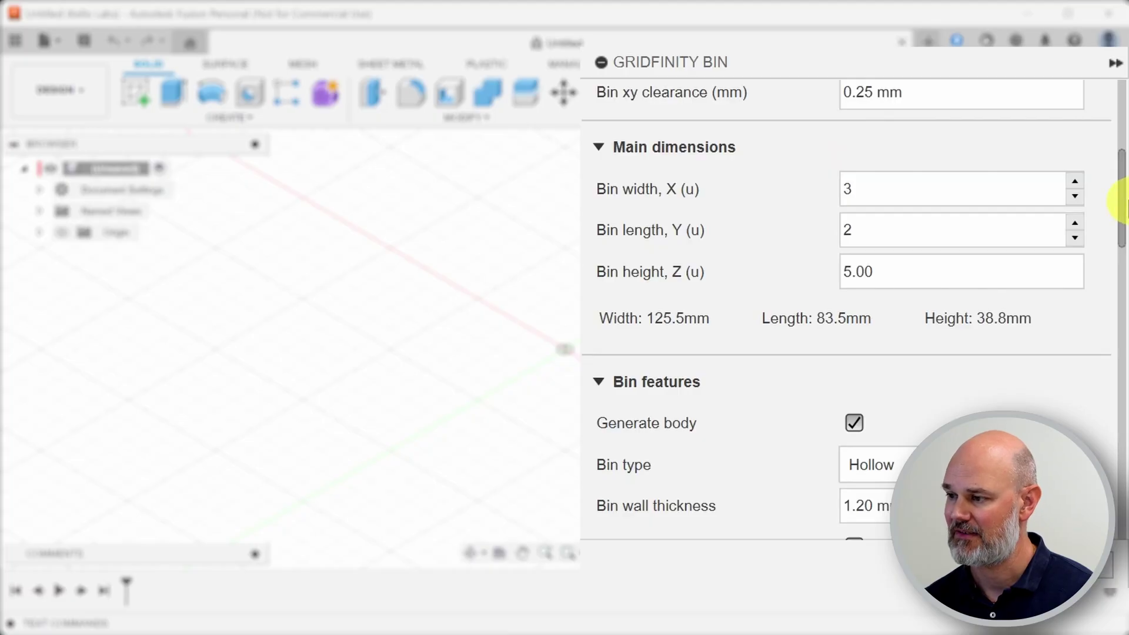
pyautogui.moveTo(1117, 194); pyautogui.dragTo(1111, 252)
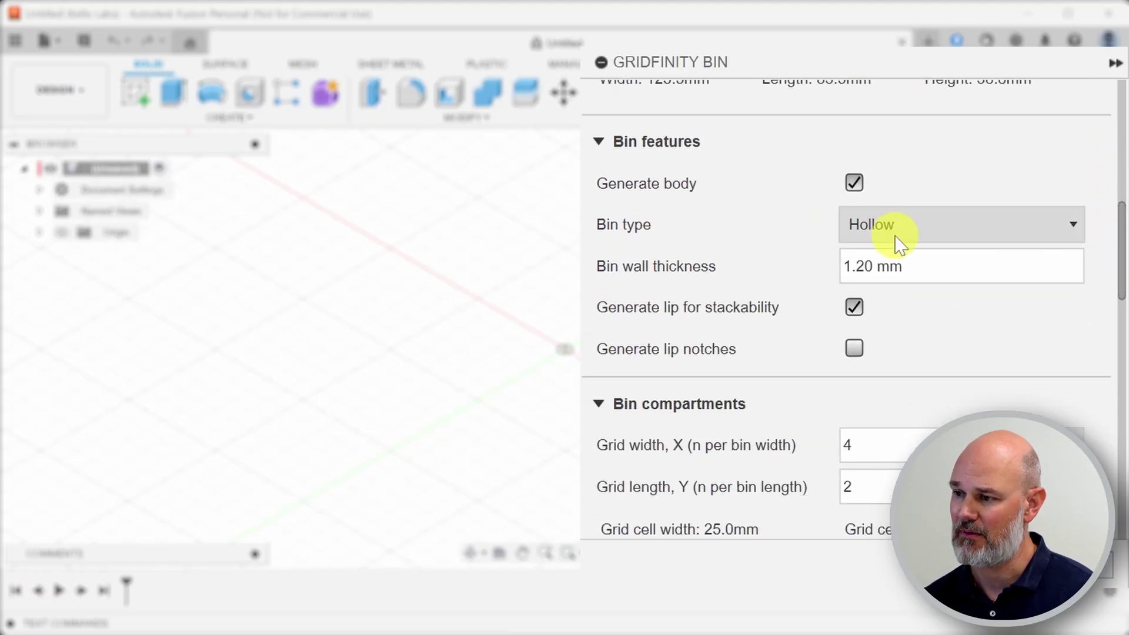
pyautogui.click(914, 232)
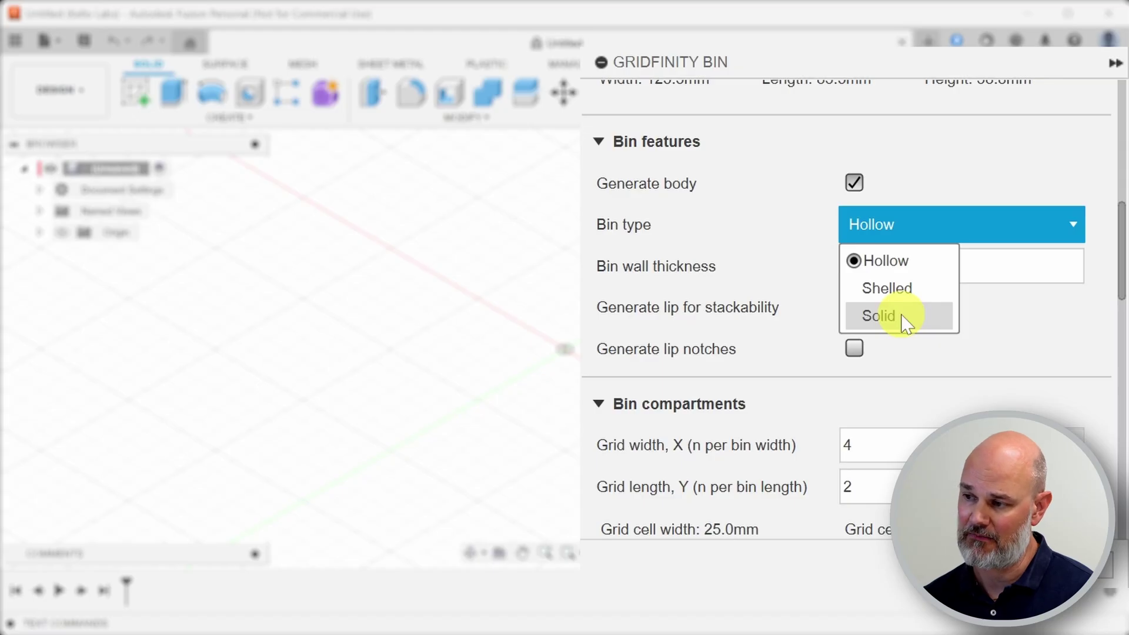
pyautogui.click(996, 232)
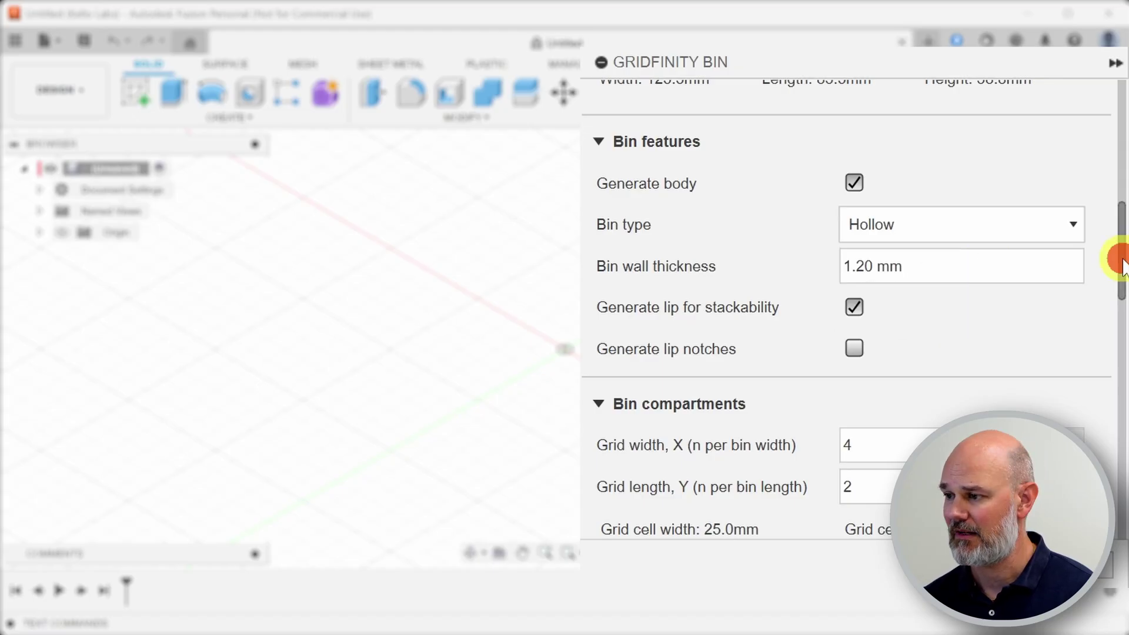
# Switch the compartment grid type to a custom layout and review the label tab and magnet settings
pyautogui.moveTo(1117, 259); pyautogui.dragTo(1117, 322)
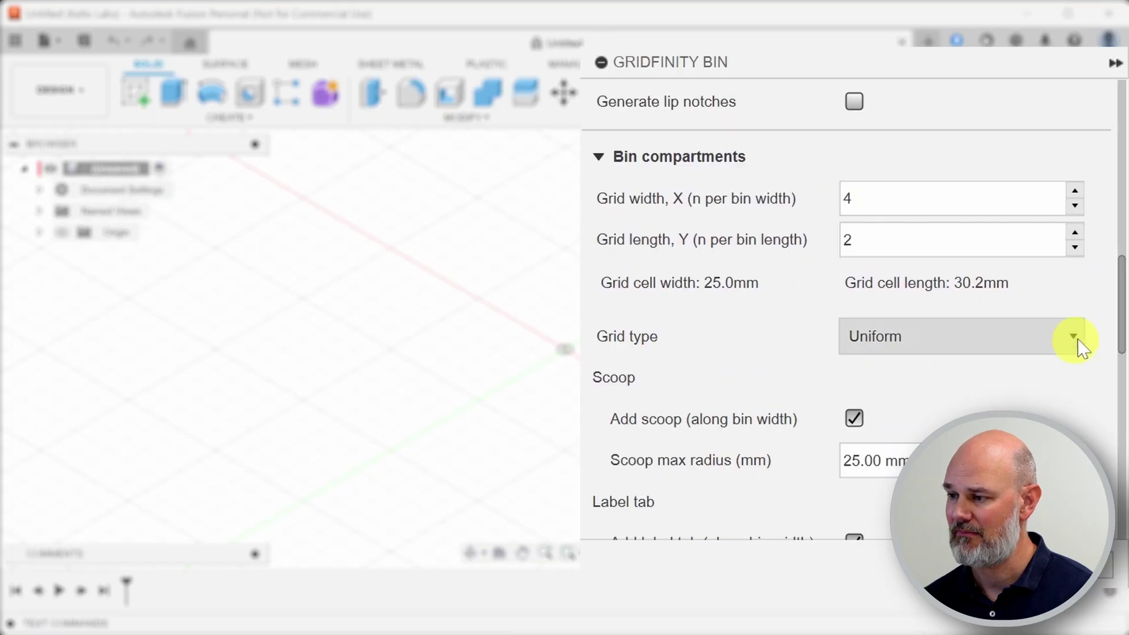
pyautogui.click(1022, 338)
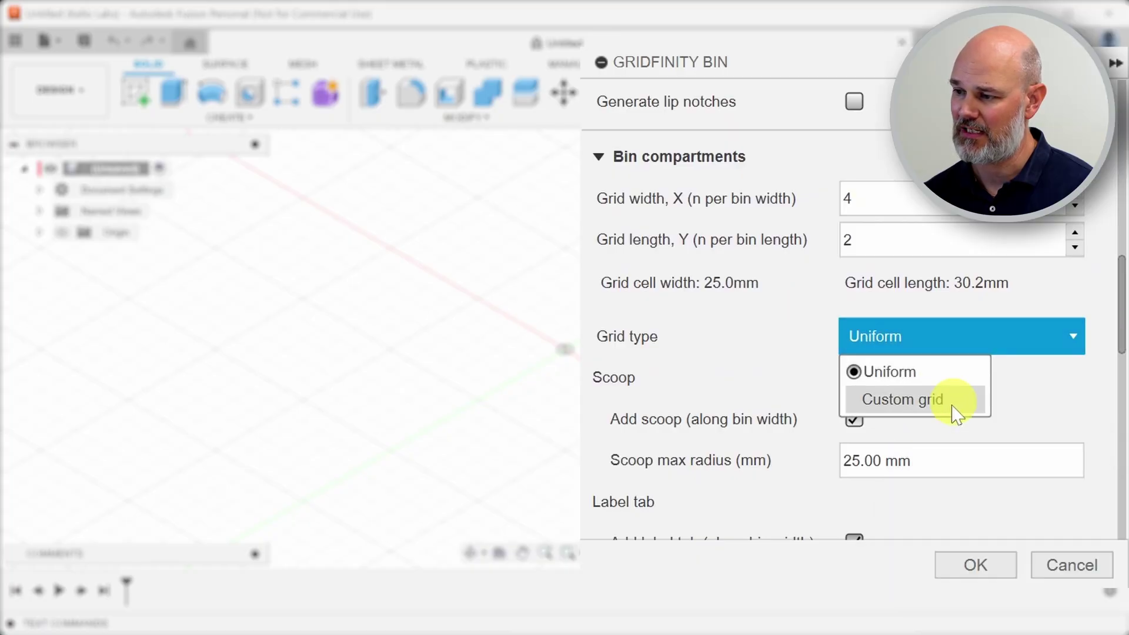
pyautogui.click(950, 402)
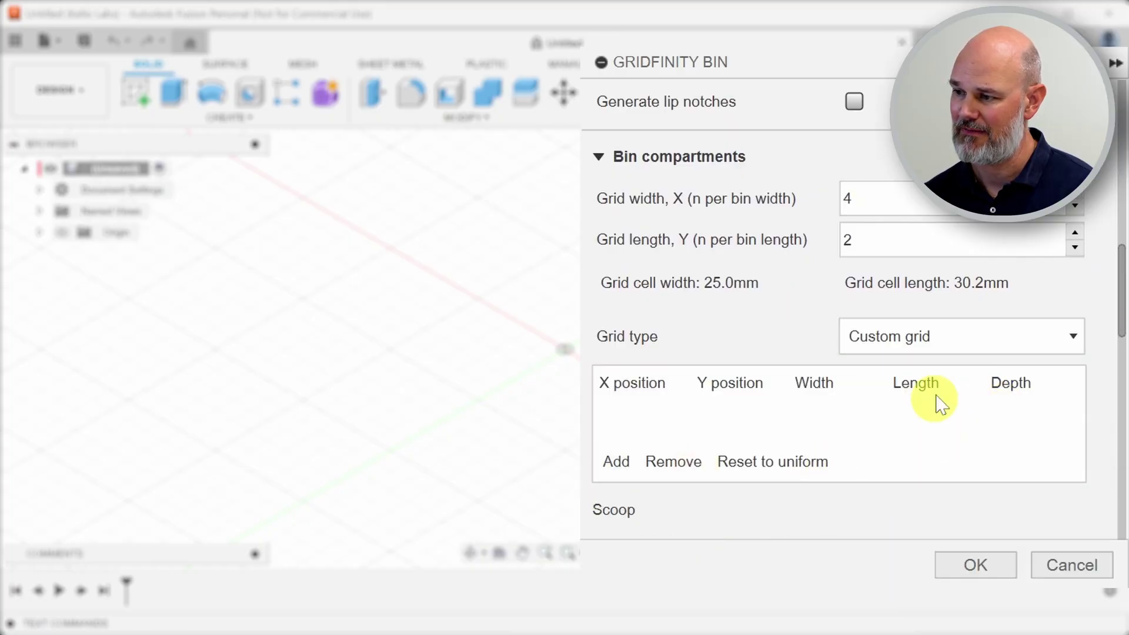
pyautogui.scroll(-3, 937, 398)
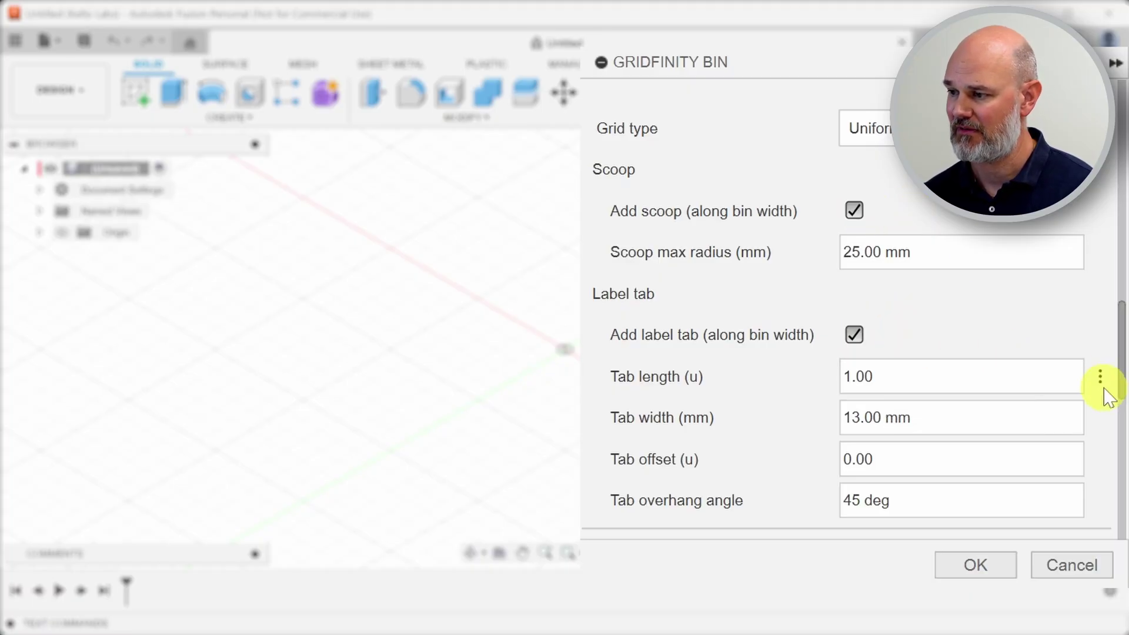
pyautogui.moveTo(1117, 388); pyautogui.dragTo(1122, 462)
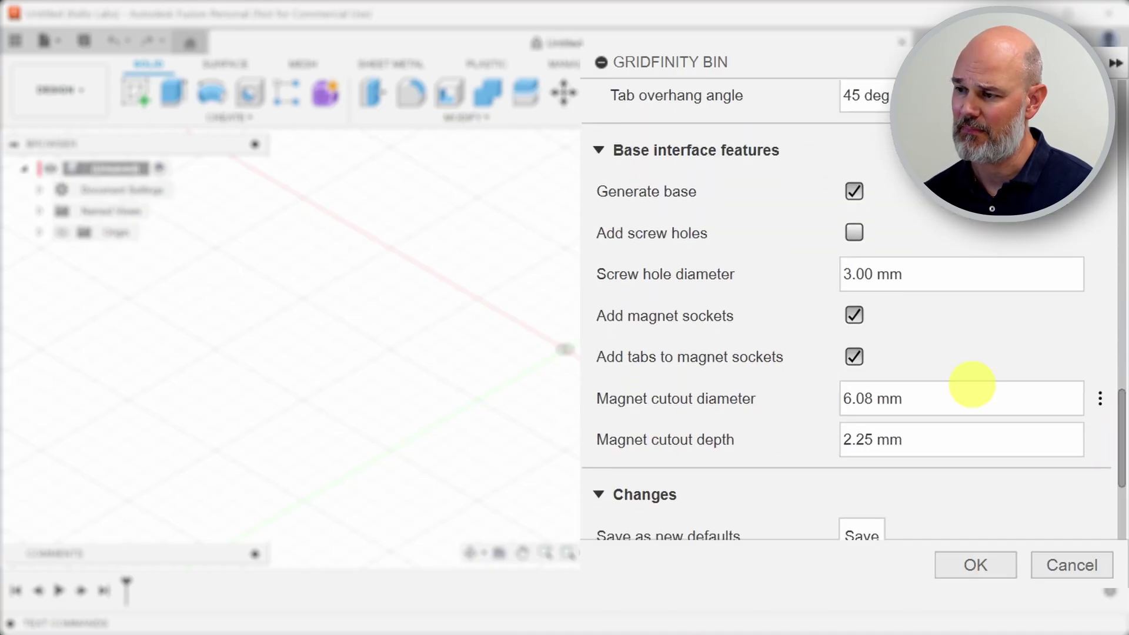
pyautogui.scroll(-5, 947, 321)
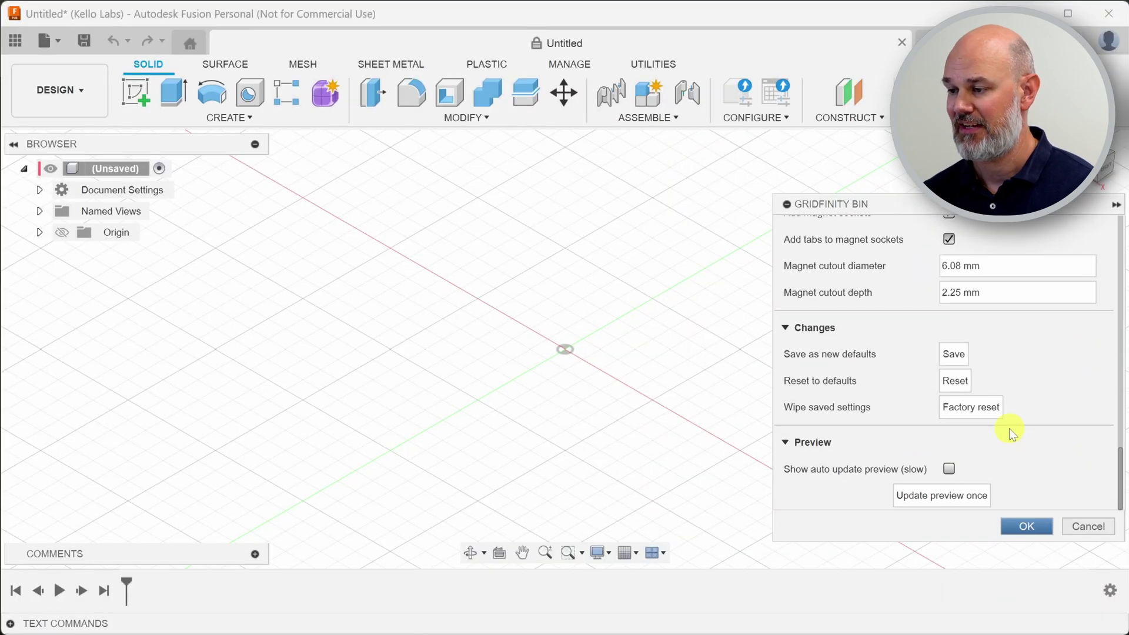
# Generate the 2×3×5 Gridfinity bin and briefly inspect its feature history
pyautogui.press('Return')
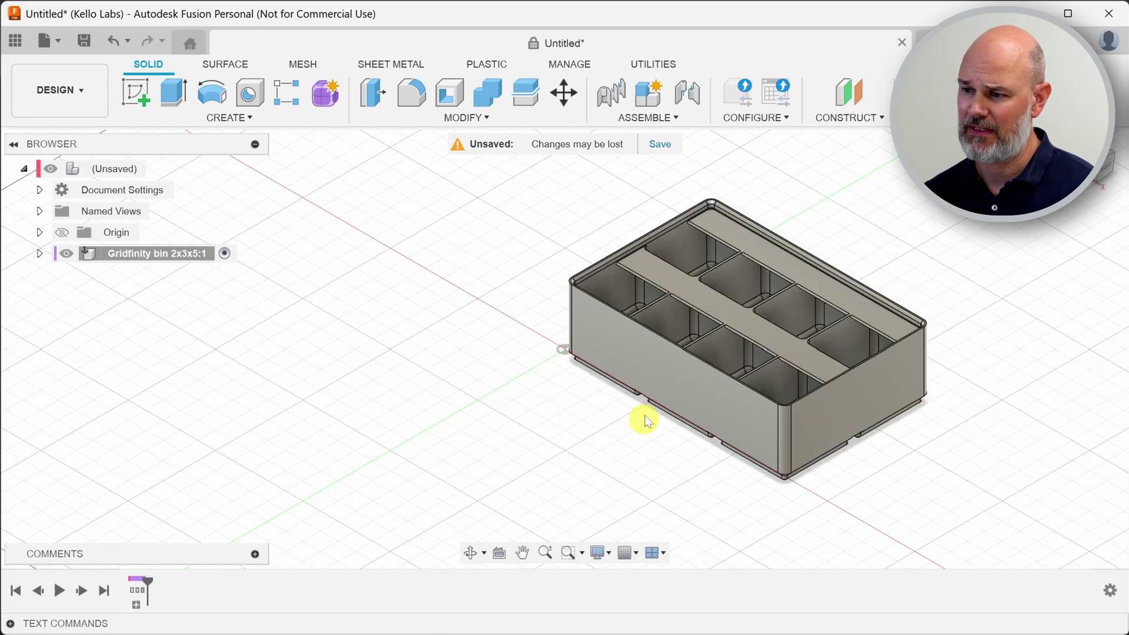
pyautogui.moveTo(676, 464); pyautogui.dragTo(591, 458, button='middle')
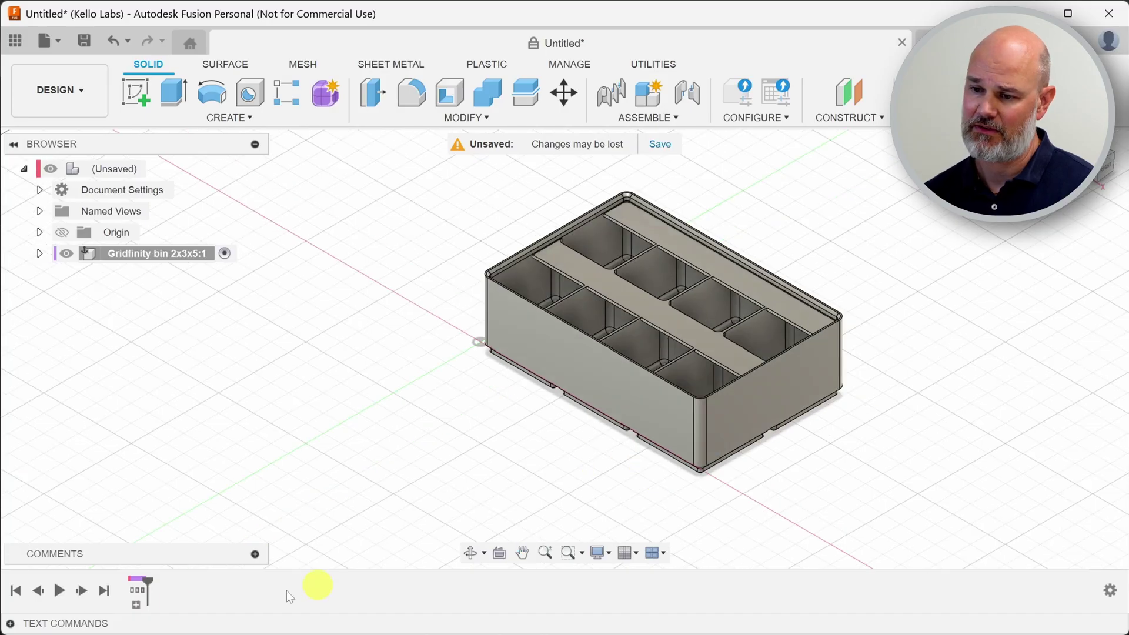
pyautogui.doubleClick(139, 602)
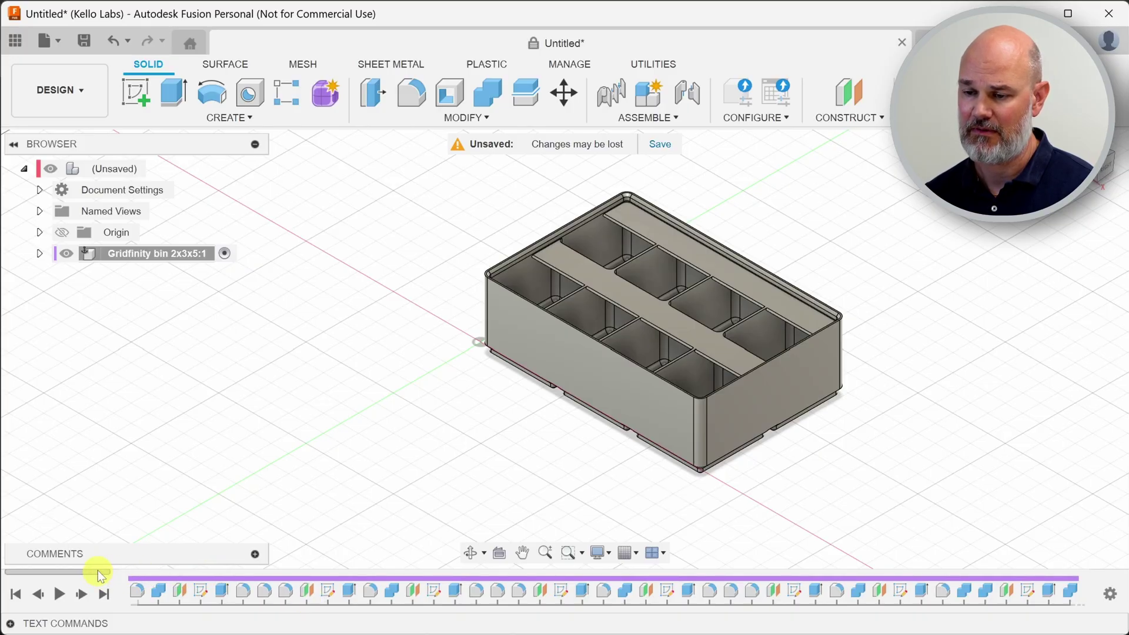
pyautogui.moveTo(100, 575)
pyautogui.mouseDown()
pyautogui.moveTo(781, 572)
pyautogui.moveTo(105, 574)
pyautogui.mouseUp()
pyautogui.click(137, 605)
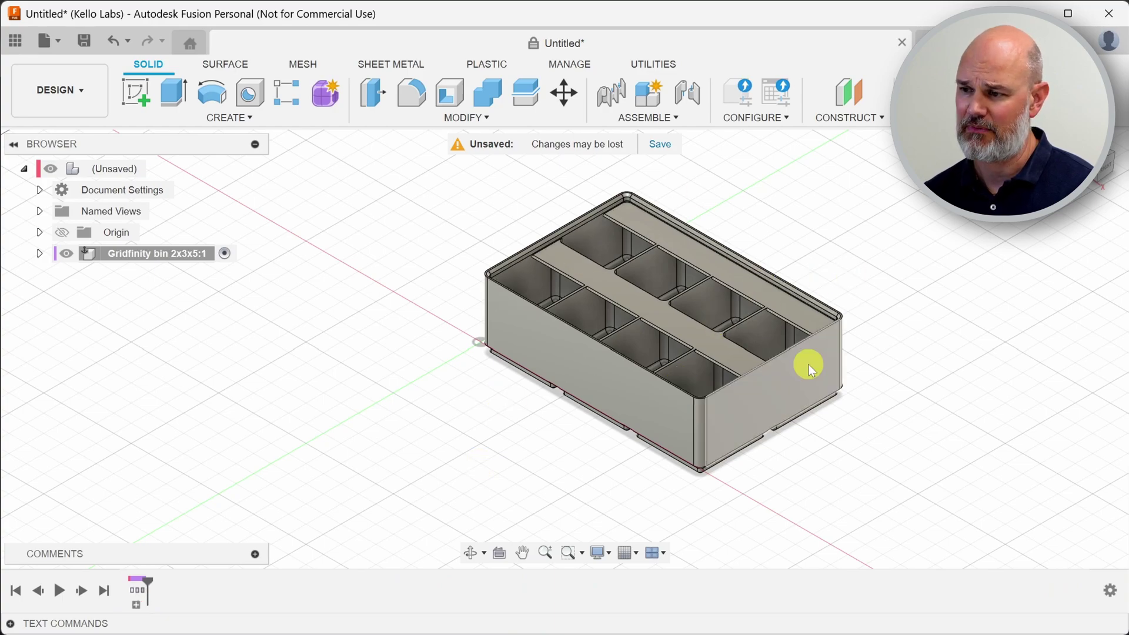
# Extrude the dividers' top face 20 mm with a Join operation to raise them
pyautogui.keyDown('shift'); pyautogui.moveTo(811, 369); pyautogui.dragTo(694, 294, button='middle'); pyautogui.keyUp('shift')
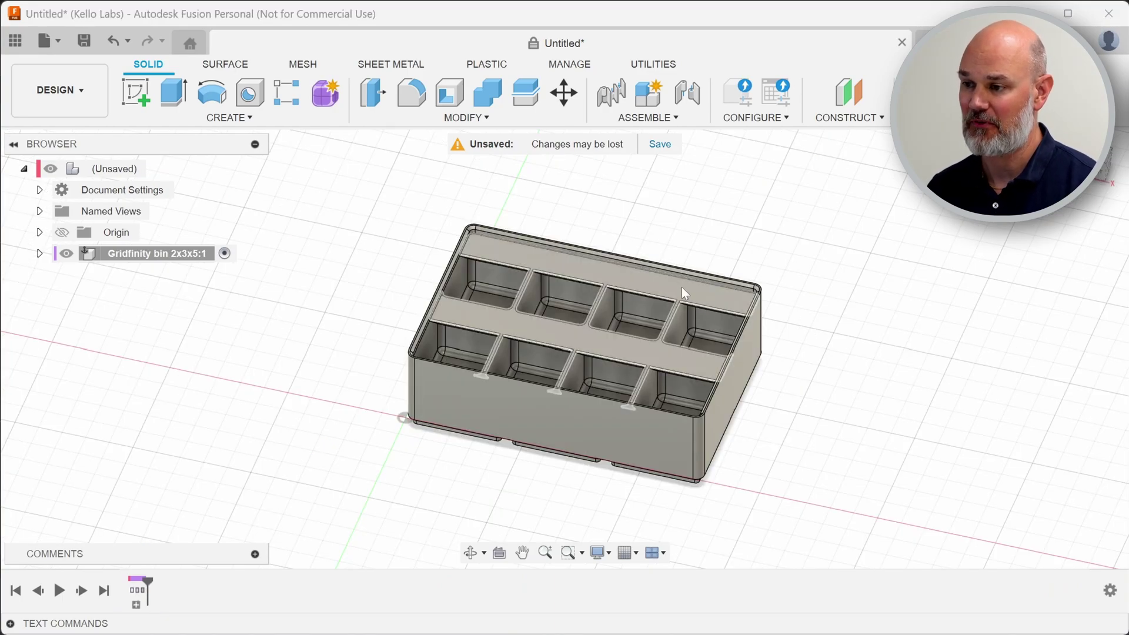
pyautogui.click(636, 281)
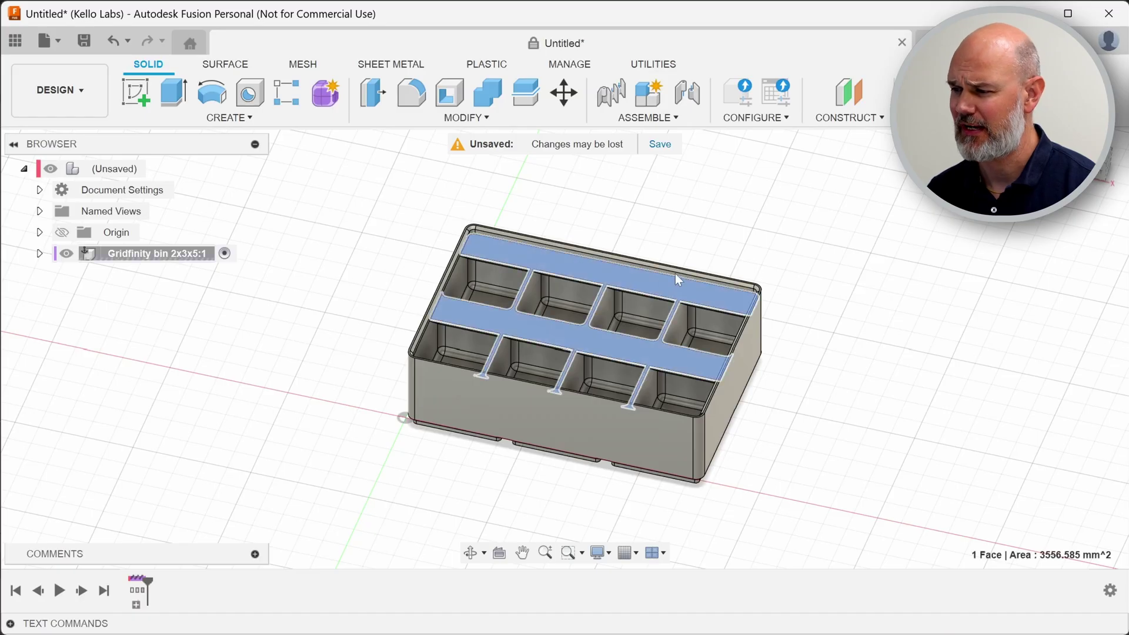
pyautogui.press('e')
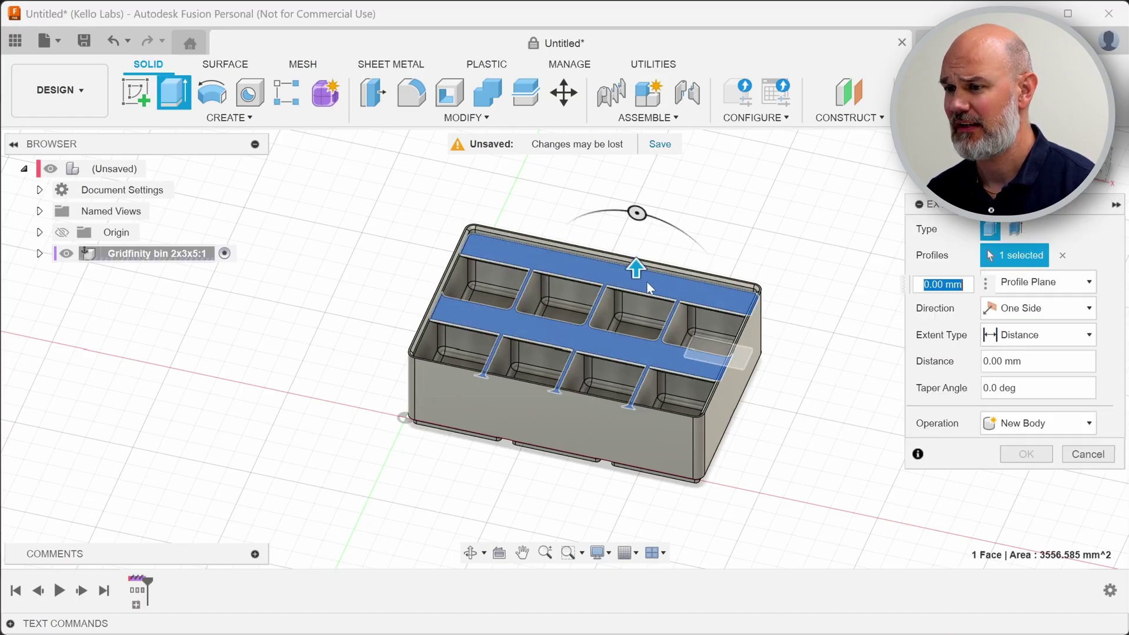
pyautogui.write('20')
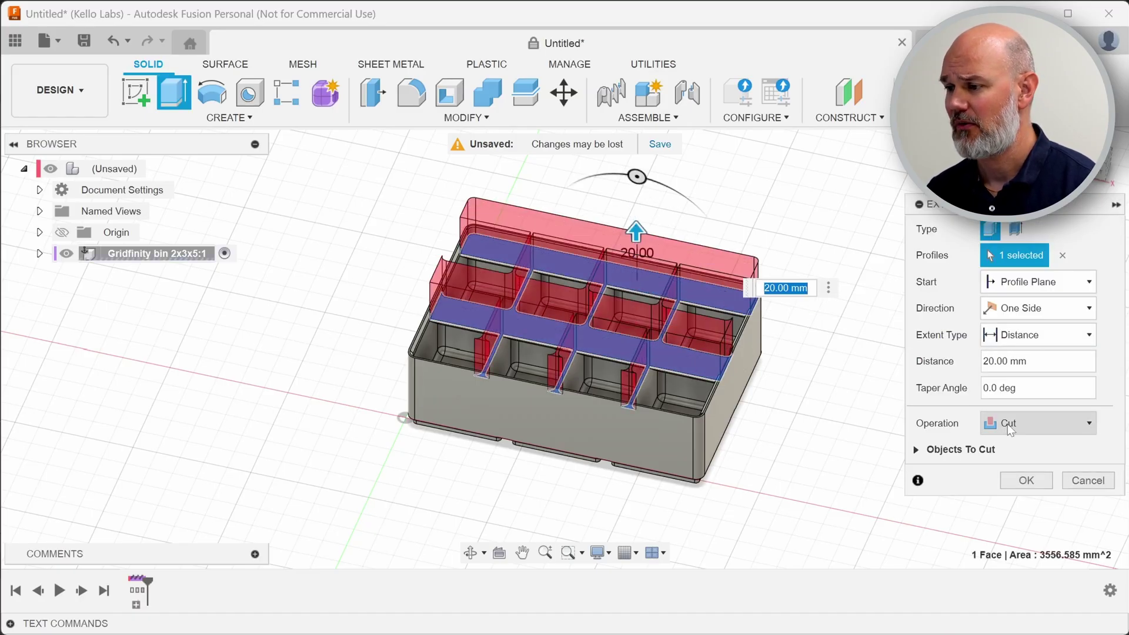
pyautogui.click(1035, 423)
pyautogui.click(1011, 444)
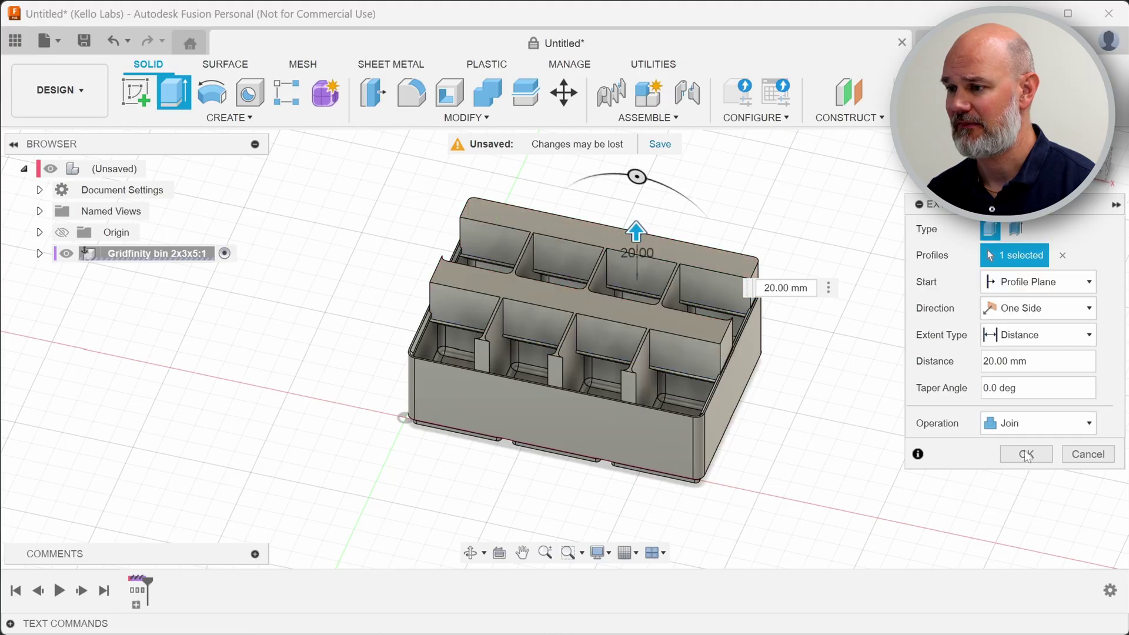
pyautogui.click(1026, 454)
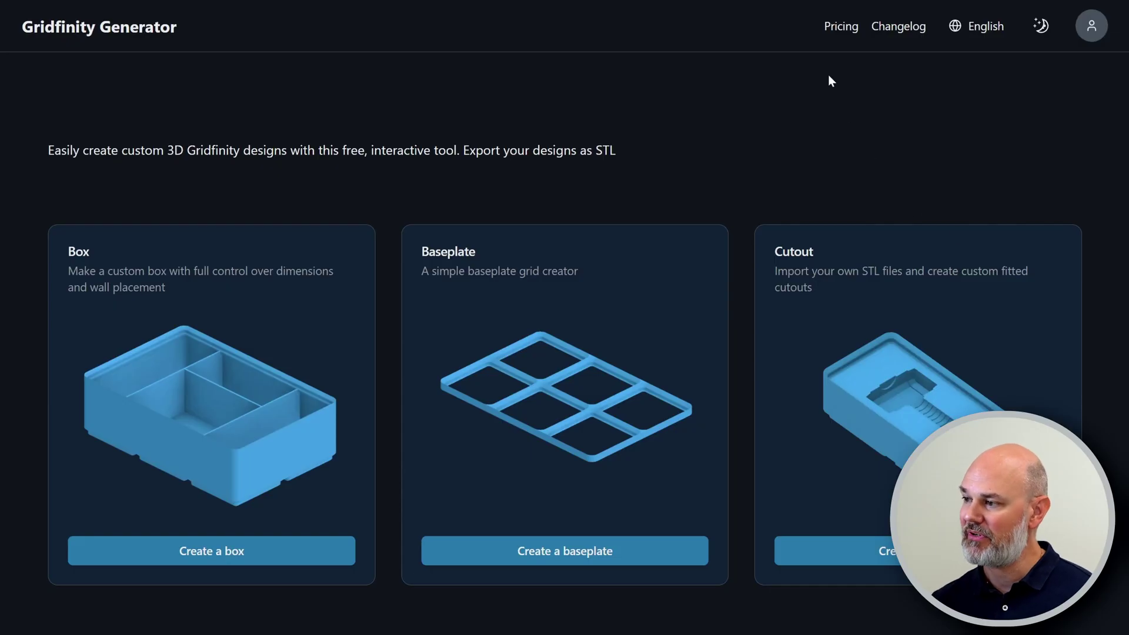
# View Gridfinity Generator's pricing plans, then return to the homepage
pyautogui.click(842, 28)
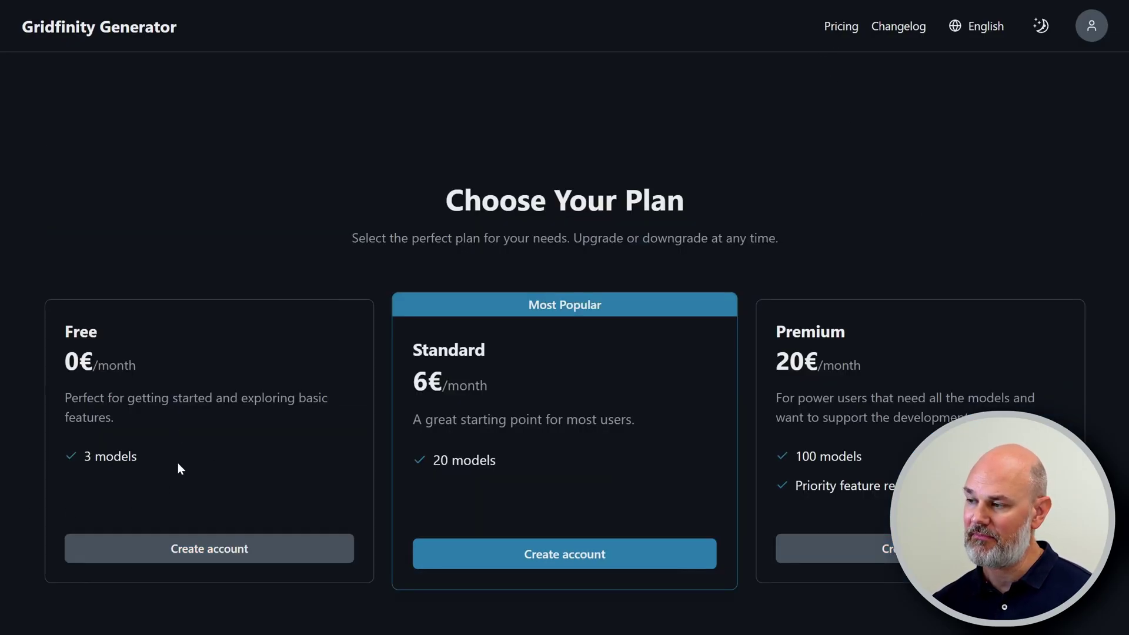
pyautogui.hotkey('alt', 'Left')
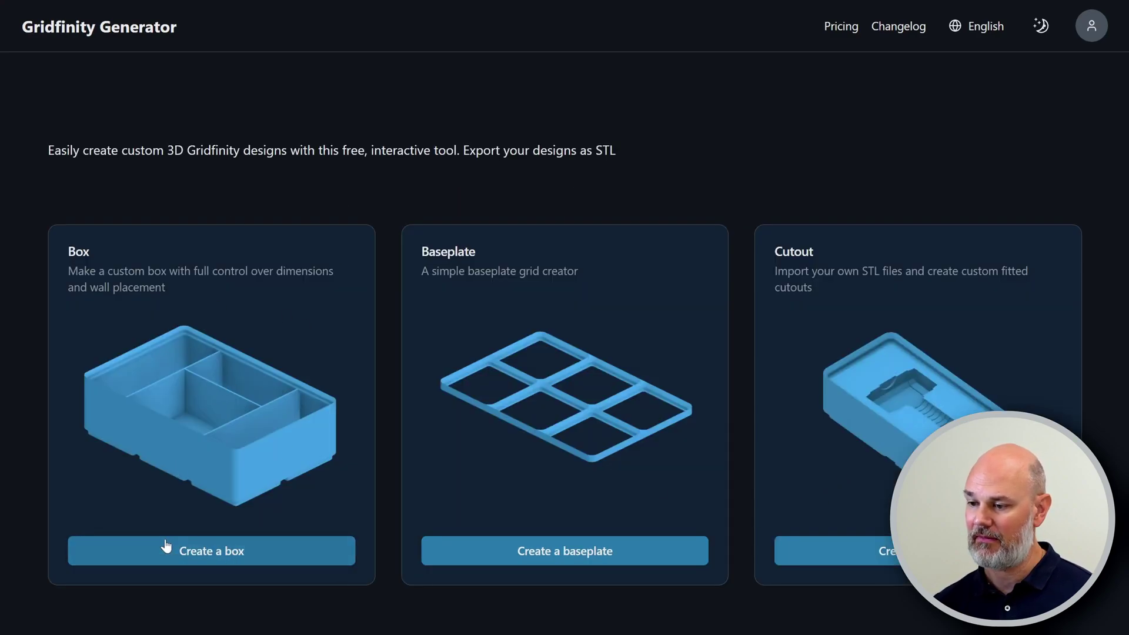
# Start a custom 2×2×3 box and enable base magnets (6.2 mm × 2.1 mm)
pyautogui.click(228, 550)
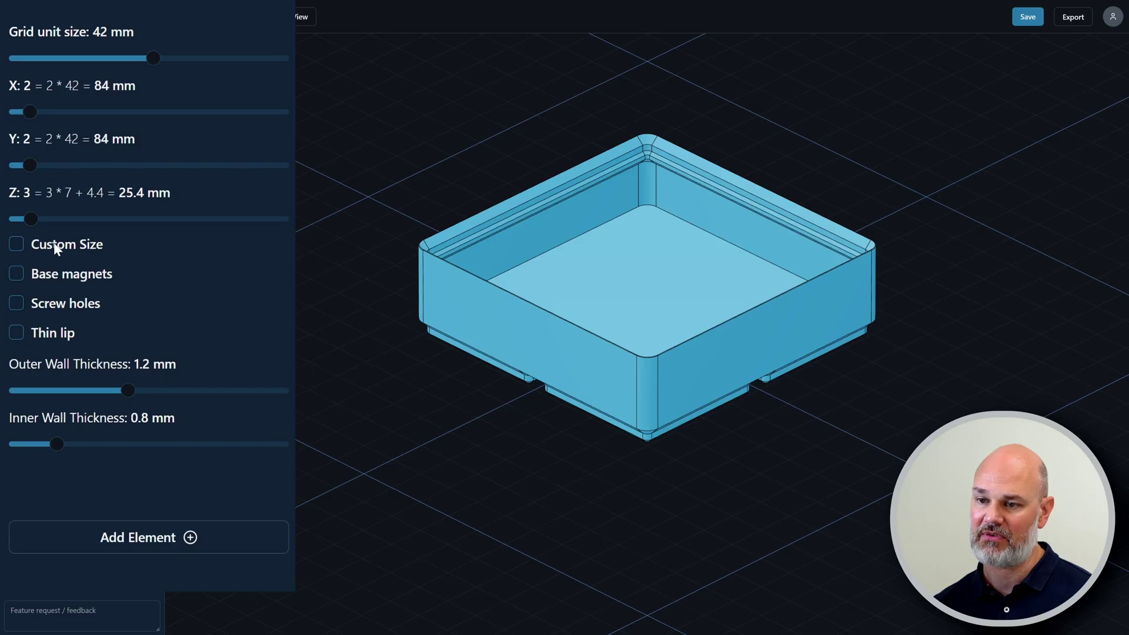
pyautogui.click(16, 274)
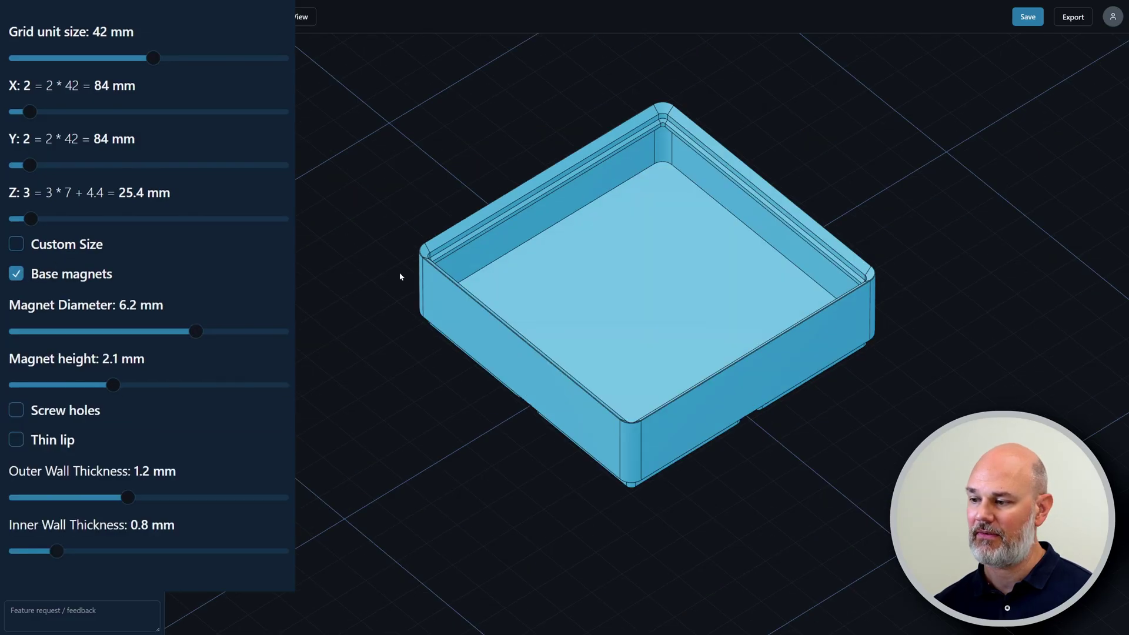
pyautogui.moveTo(572, 438)
pyautogui.mouseDown()
pyautogui.moveTo(574, 307)
pyautogui.moveTo(569, 445)
pyautogui.mouseUp()
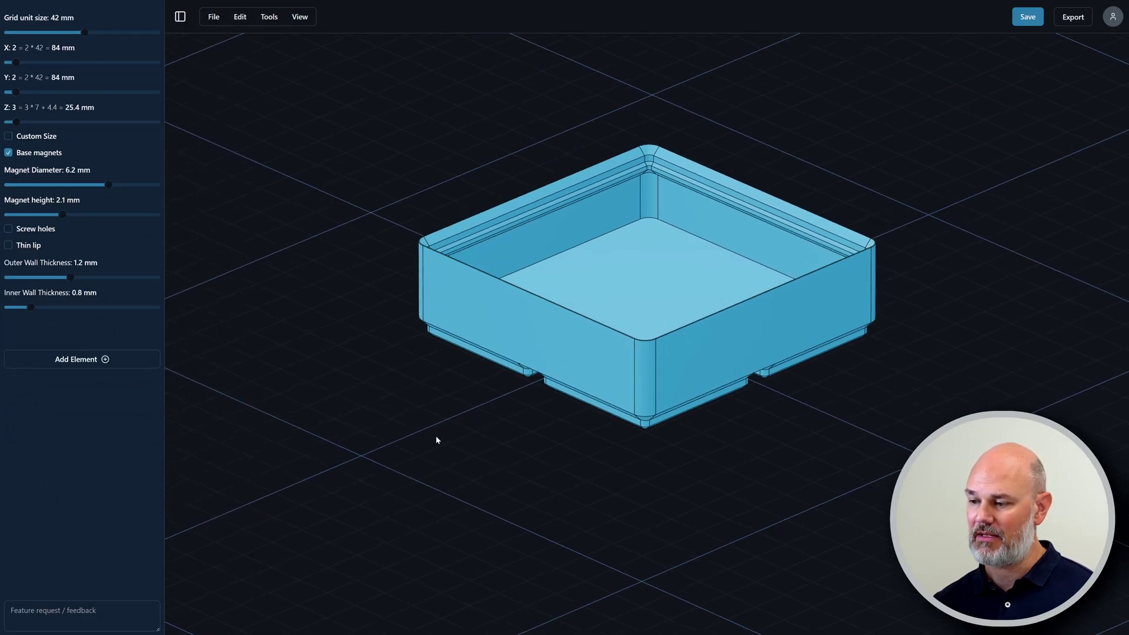
pyautogui.moveTo(435, 441); pyautogui.dragTo(435, 454)
# Add a first divider wall and position it at y 18
pyautogui.click(226, 409)
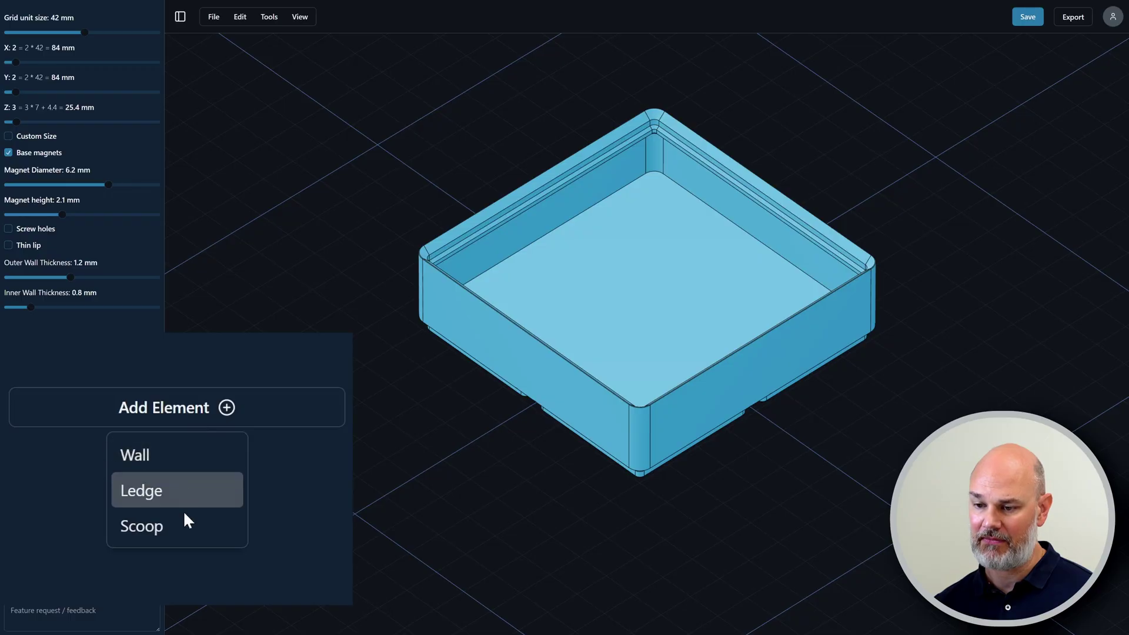
pyautogui.click(189, 456)
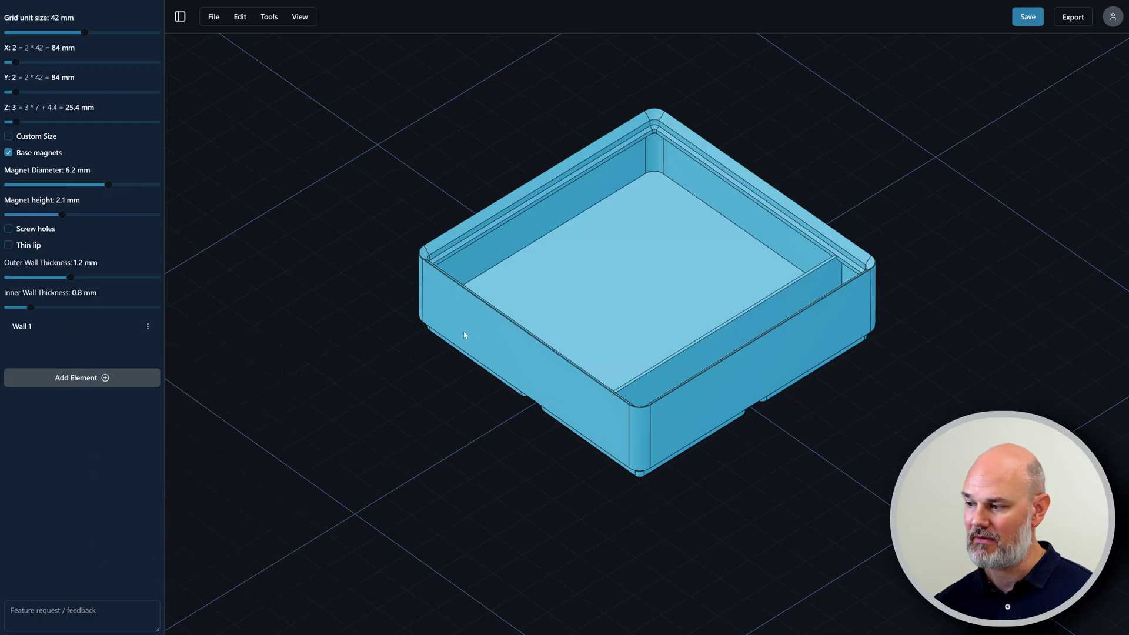
pyautogui.click(706, 345)
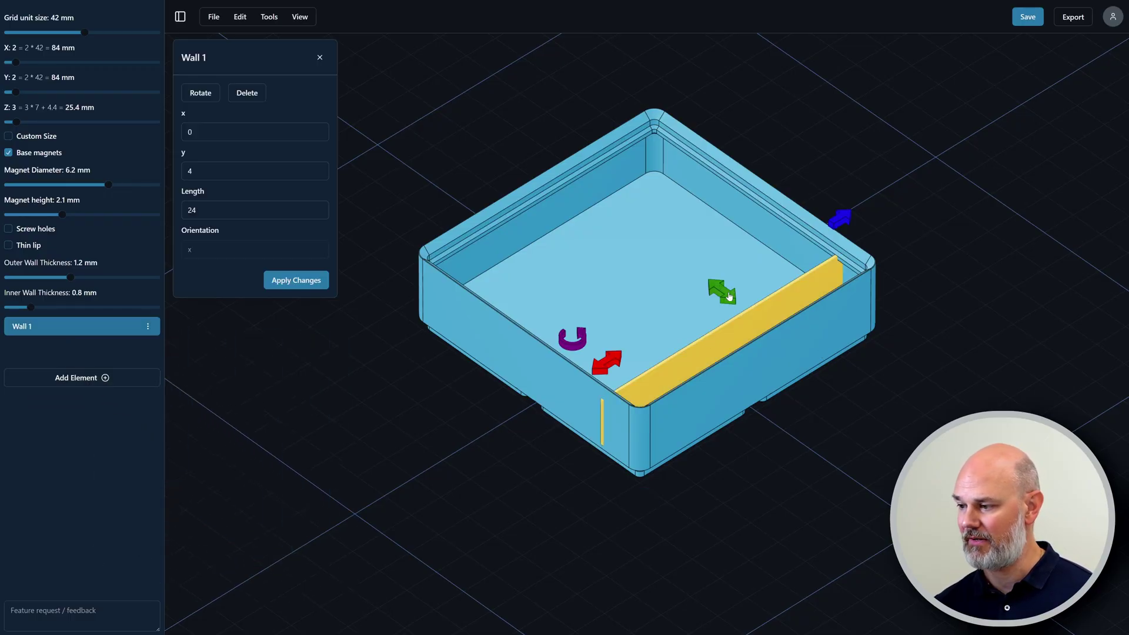
pyautogui.moveTo(729, 296); pyautogui.dragTo(615, 219)
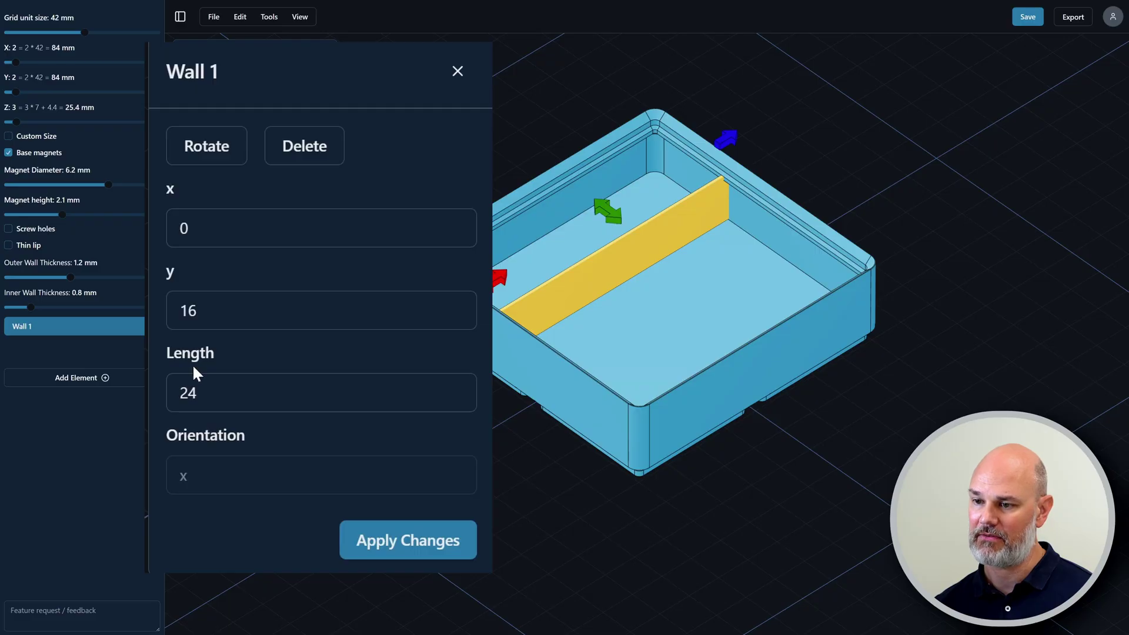
pyautogui.click(200, 311)
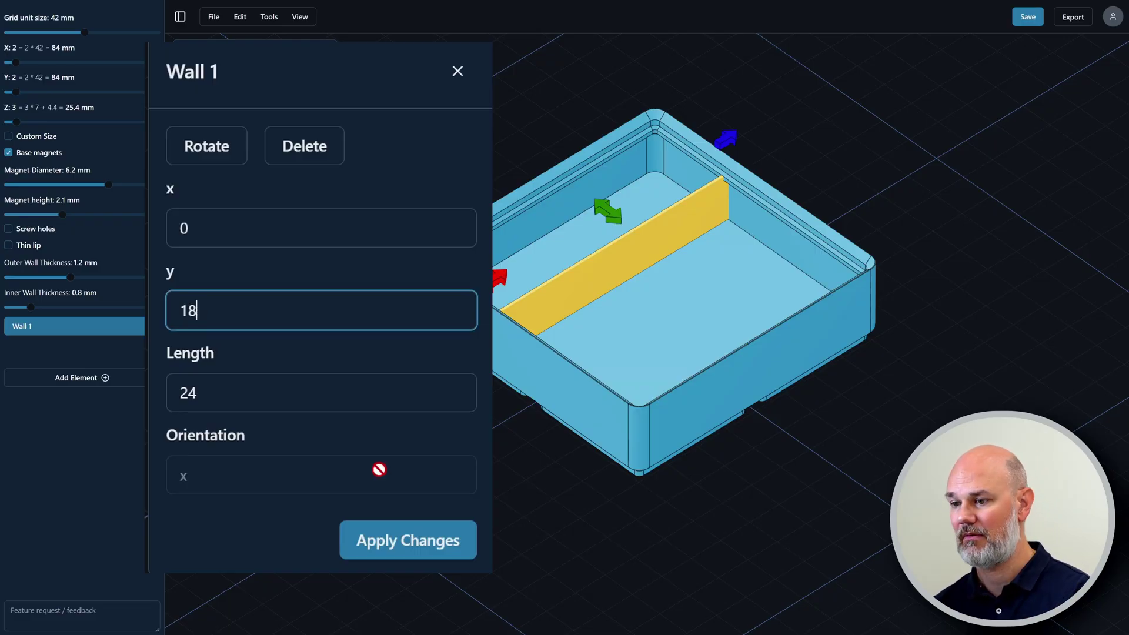
pyautogui.click(391, 564)
pyautogui.click(396, 544)
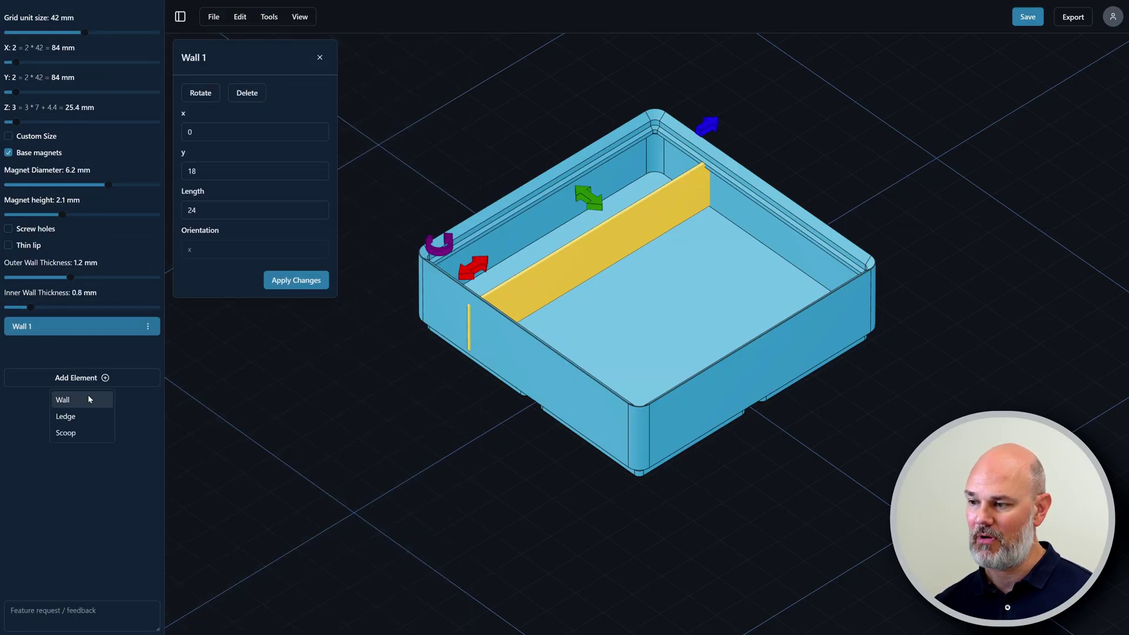
# Add a second divider wall and move it into the middle of the bin
pyautogui.click(88, 398)
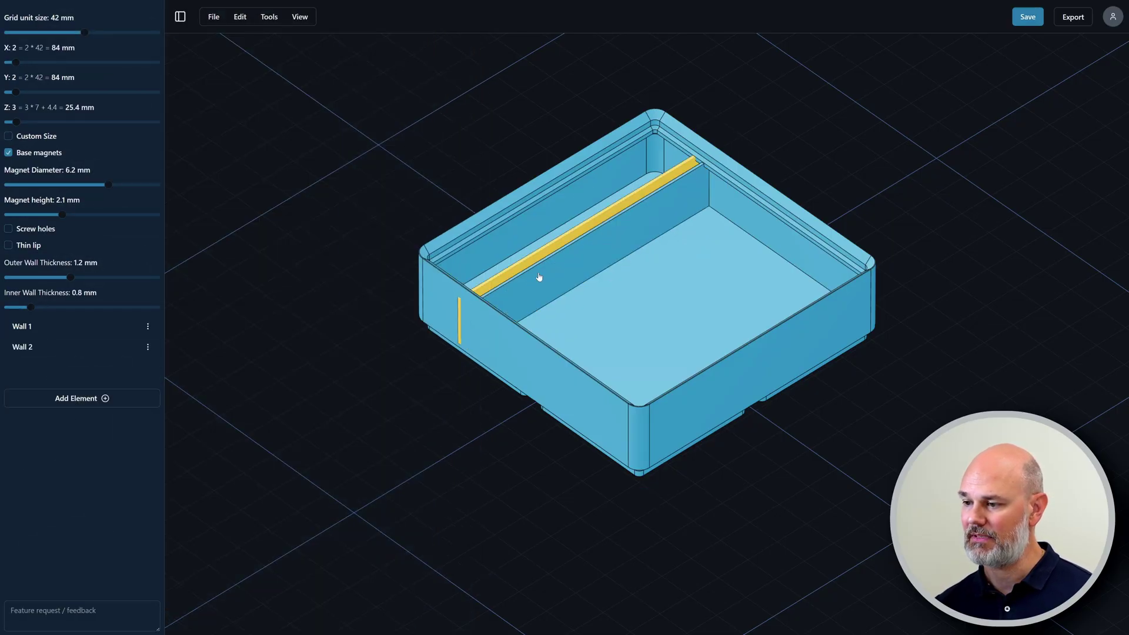
pyautogui.click(536, 254)
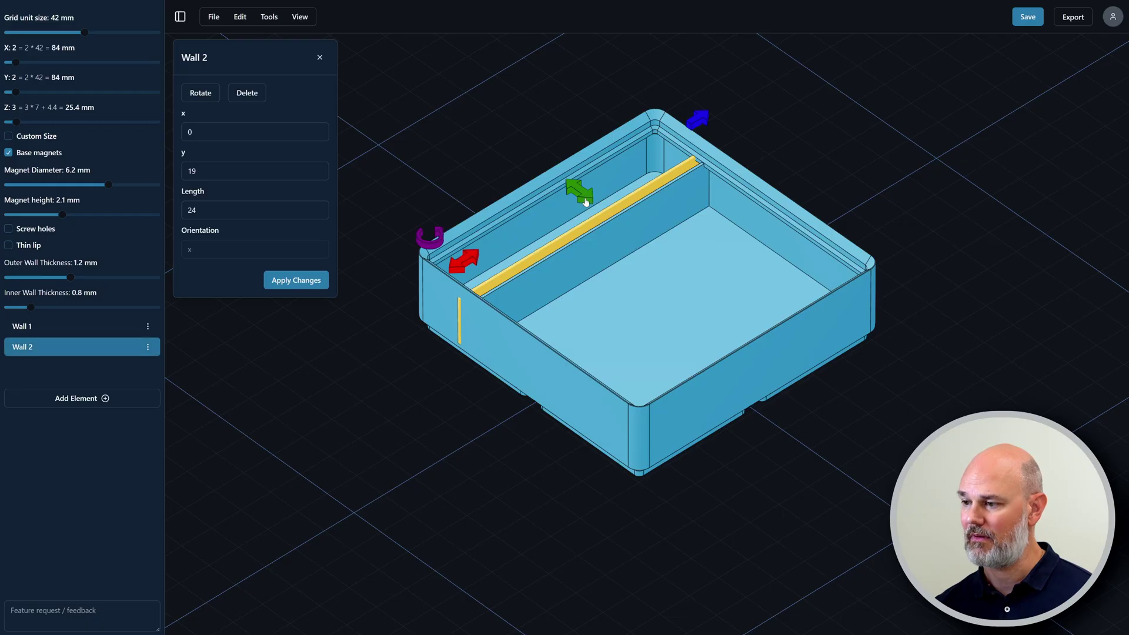
pyautogui.moveTo(586, 202); pyautogui.dragTo(650, 286)
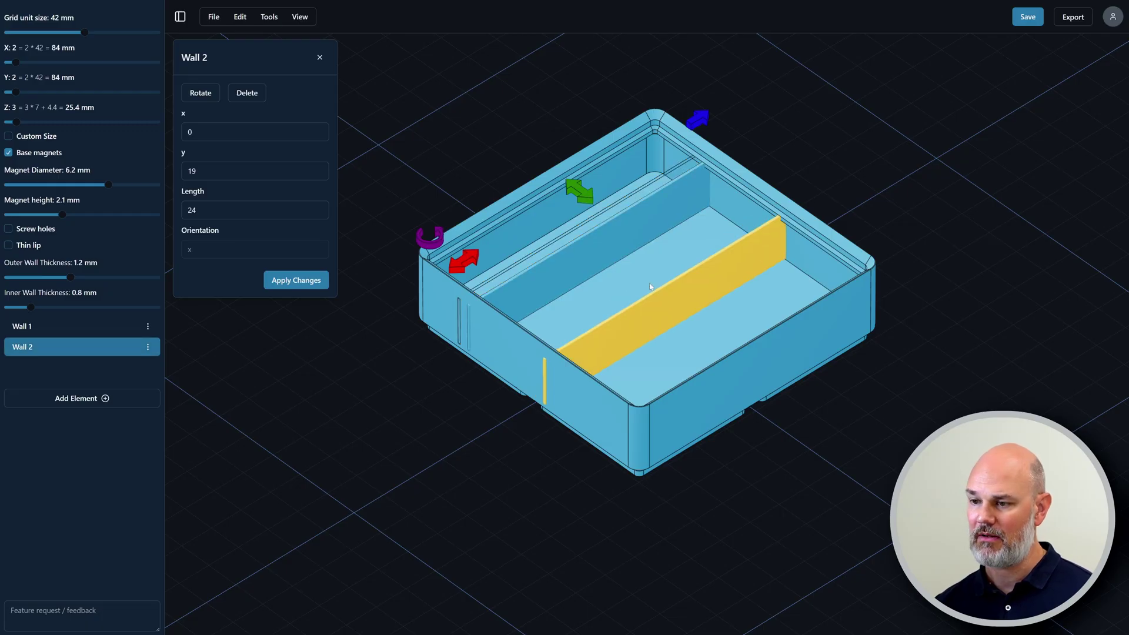
pyautogui.click(112, 398)
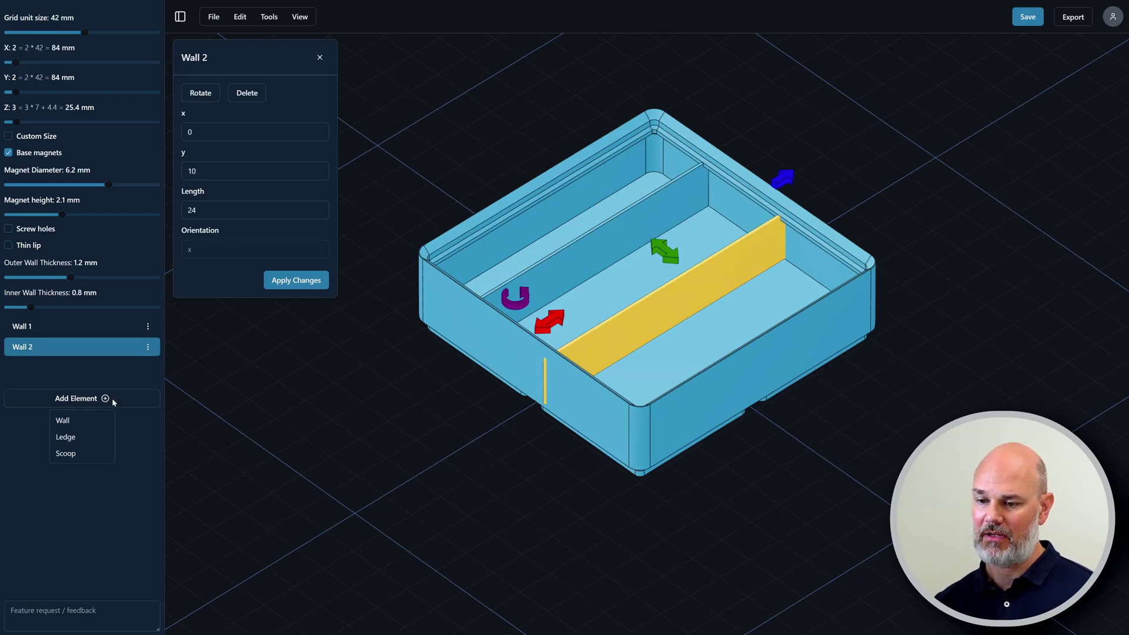
# Add a ledge and place both it and the second wall at y 7 in the middle compartment
pyautogui.click(70, 437)
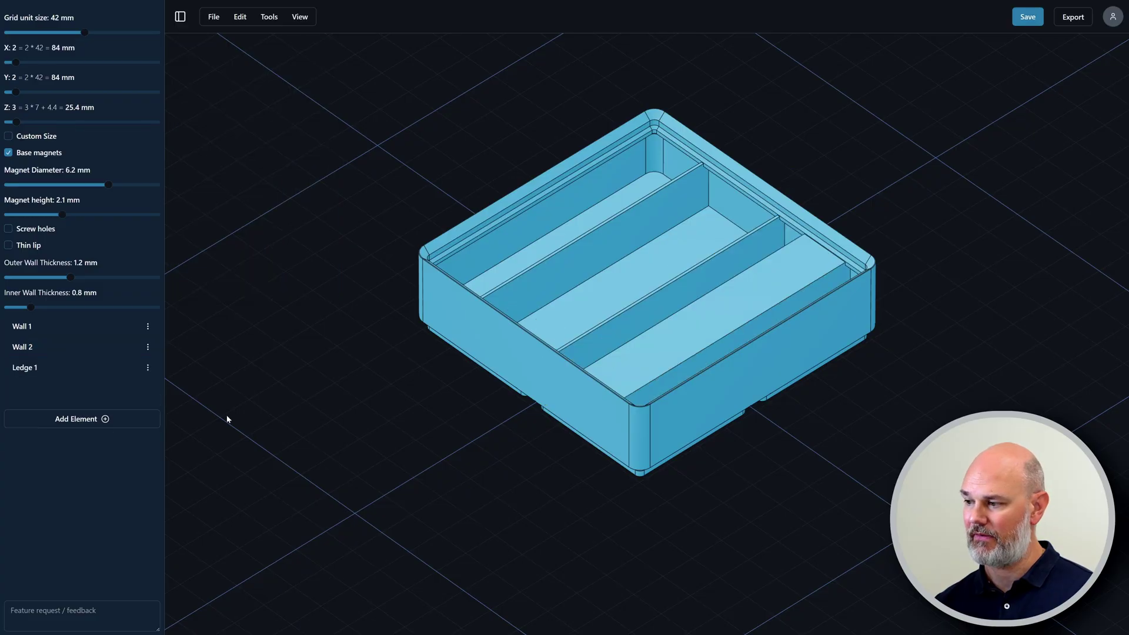
pyautogui.click(664, 386)
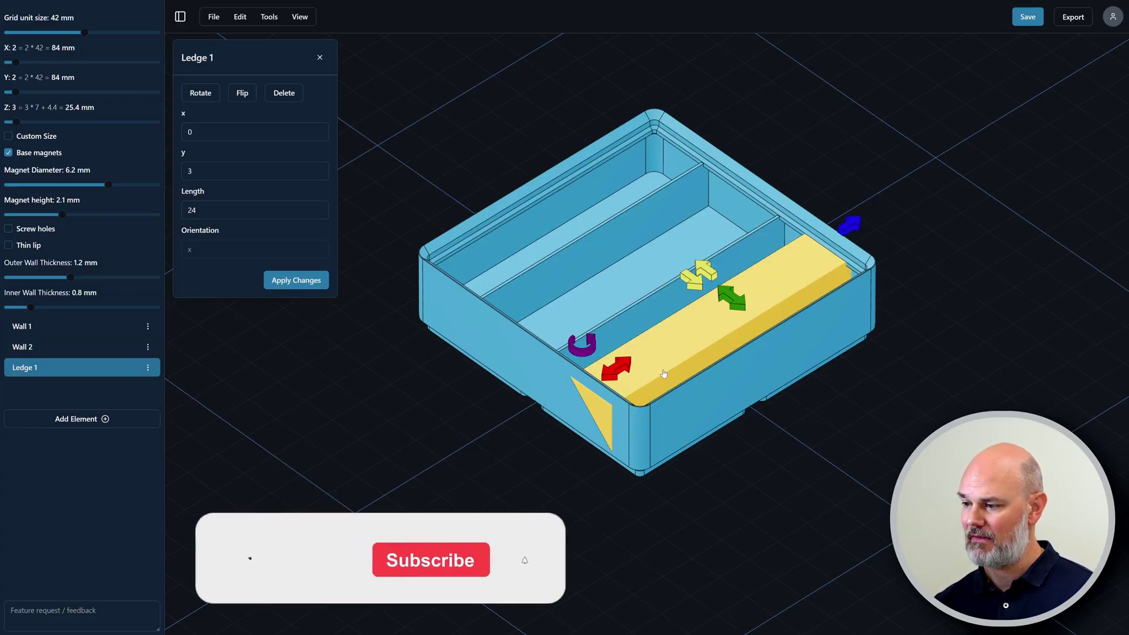
pyautogui.click(669, 249)
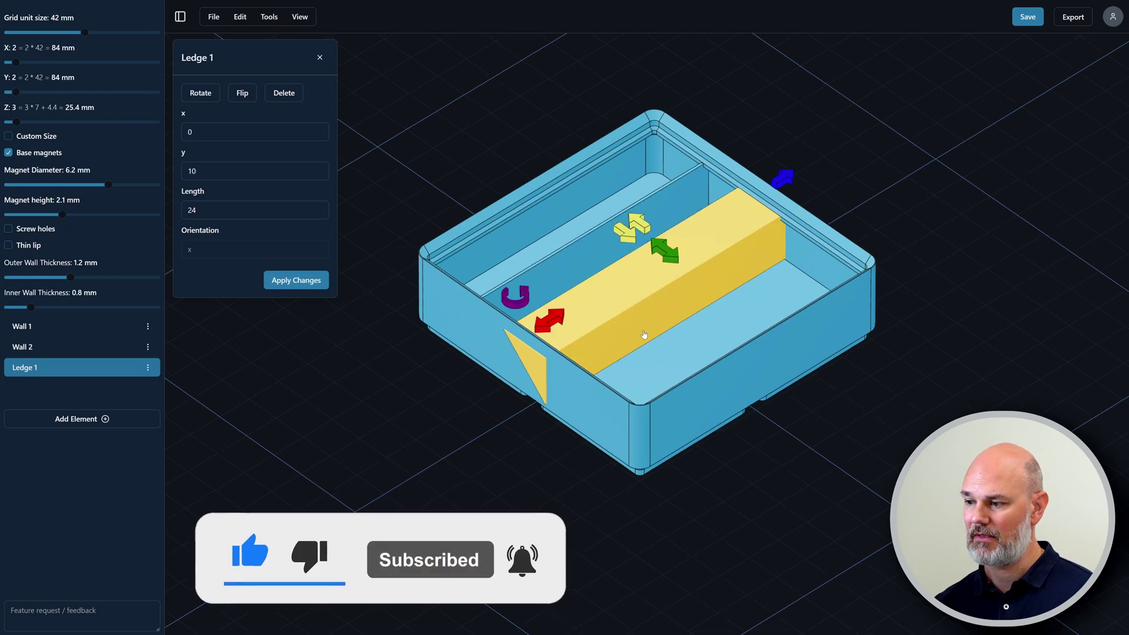
pyautogui.click(665, 293)
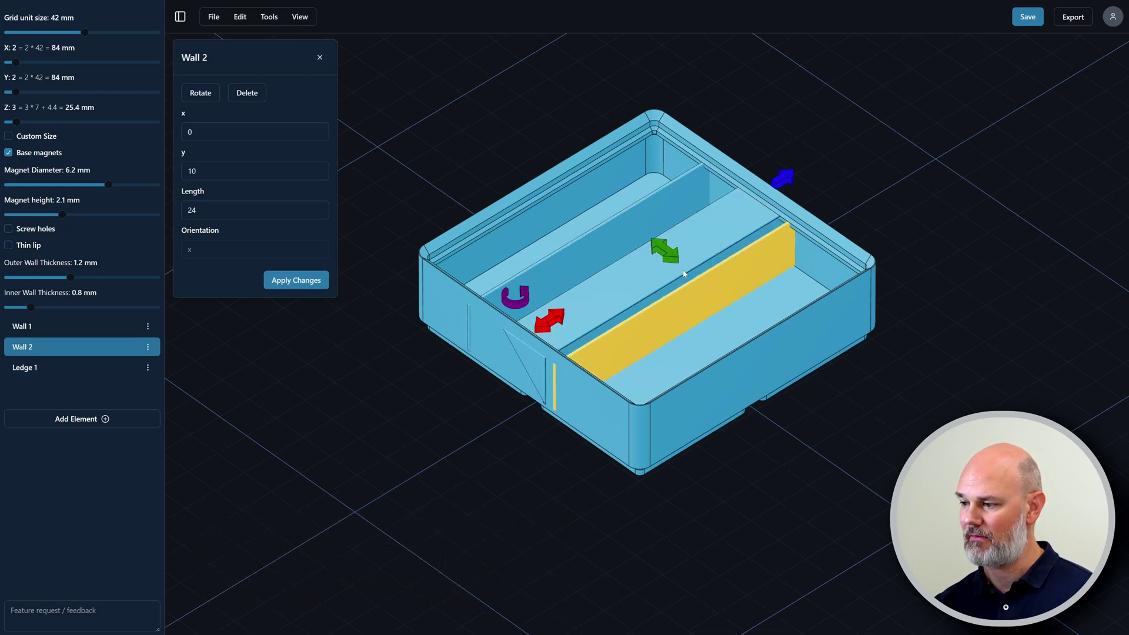
pyautogui.click(684, 274)
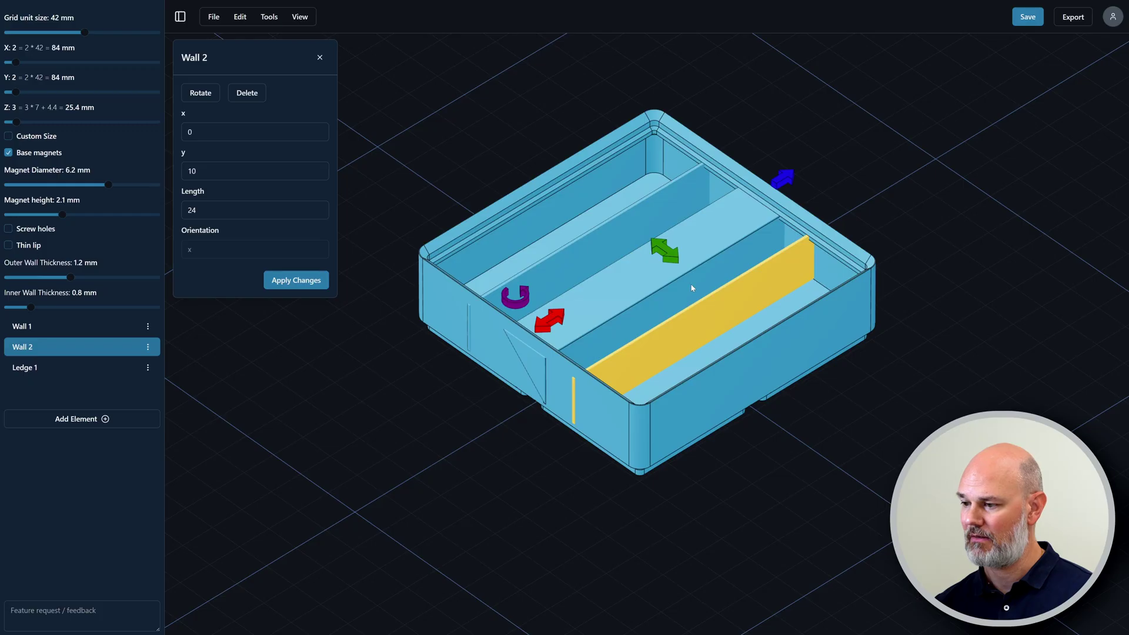
pyautogui.click(630, 291)
pyautogui.moveTo(674, 262); pyautogui.dragTo(686, 279)
pyautogui.moveTo(509, 474); pyautogui.dragTo(606, 474)
pyautogui.click(76, 418)
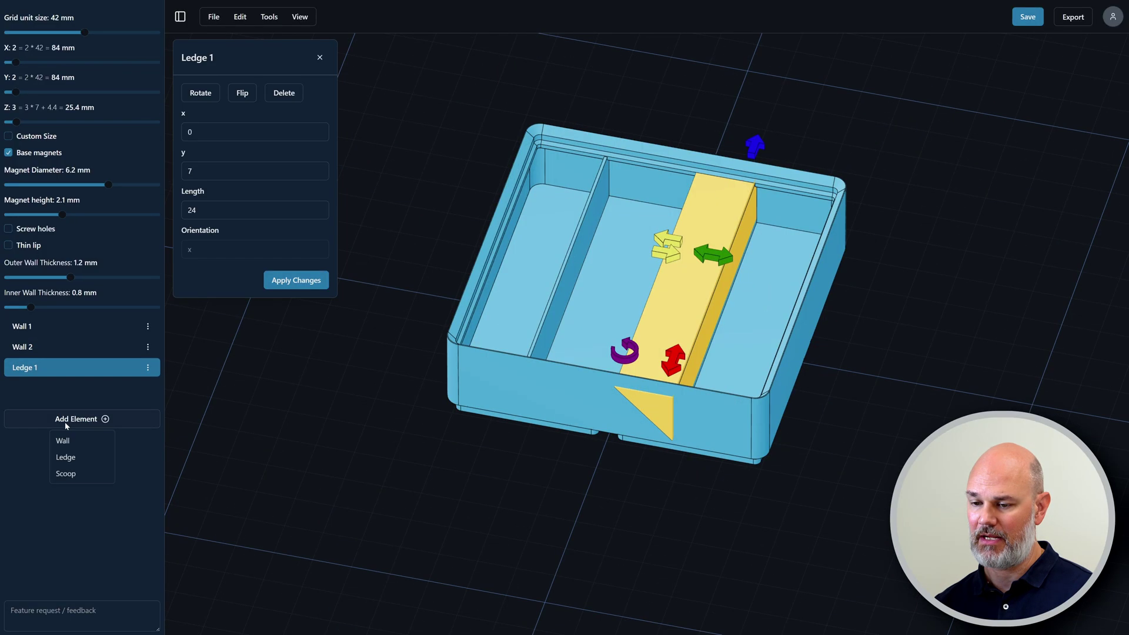
# Add a scoop, flip its curve, and place it at y 18 against the compartment side
pyautogui.click(65, 474)
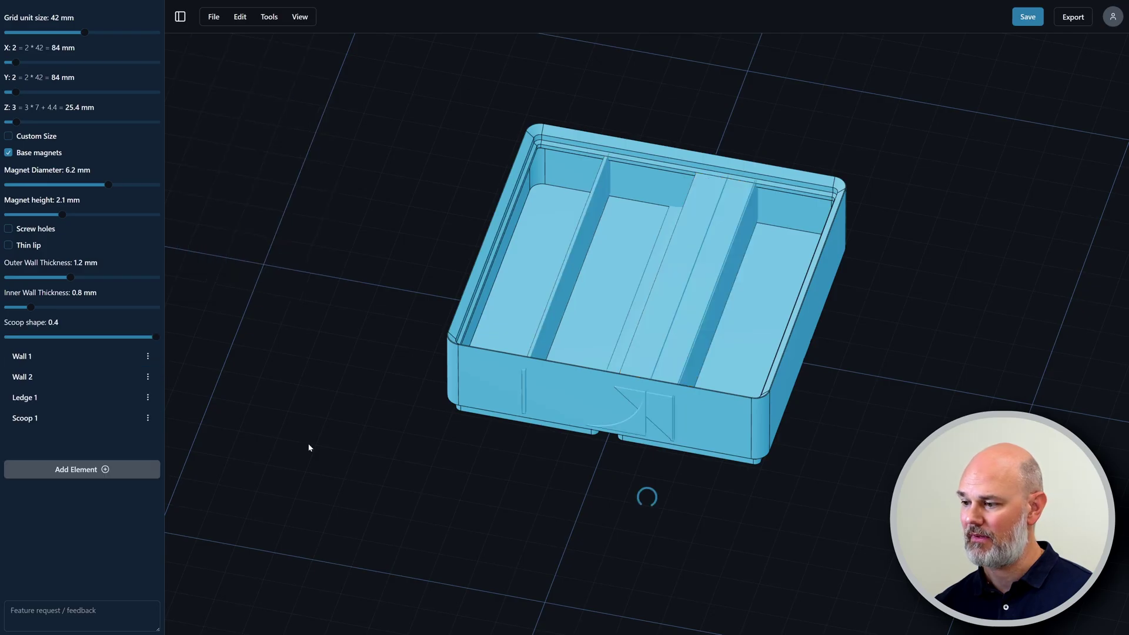
pyautogui.click(625, 341)
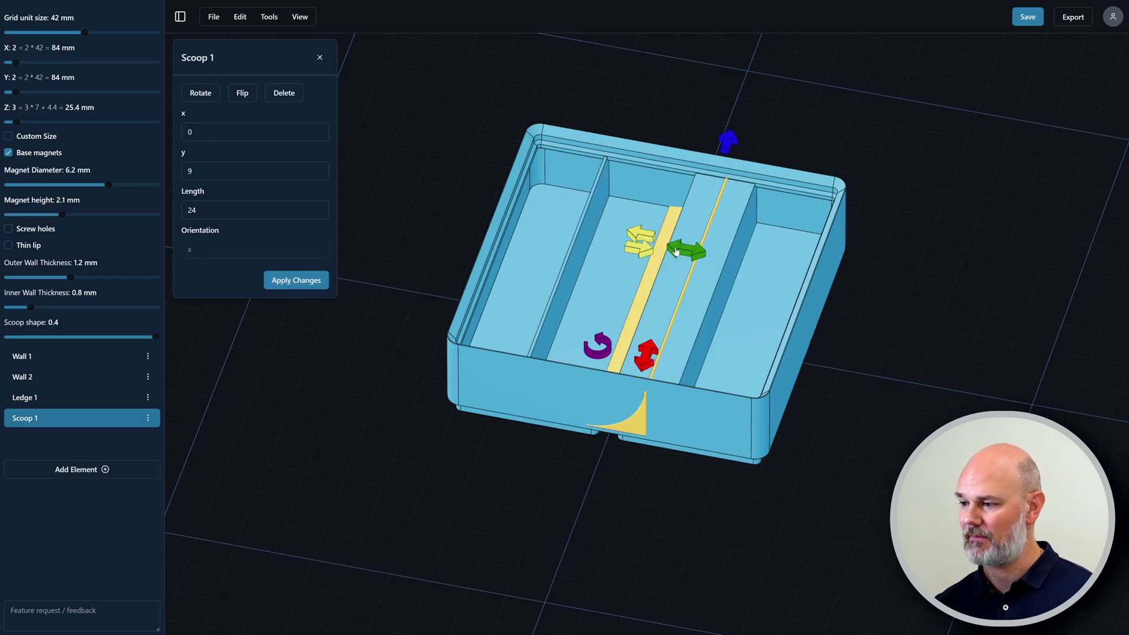
pyautogui.moveTo(675, 252); pyautogui.dragTo(630, 240)
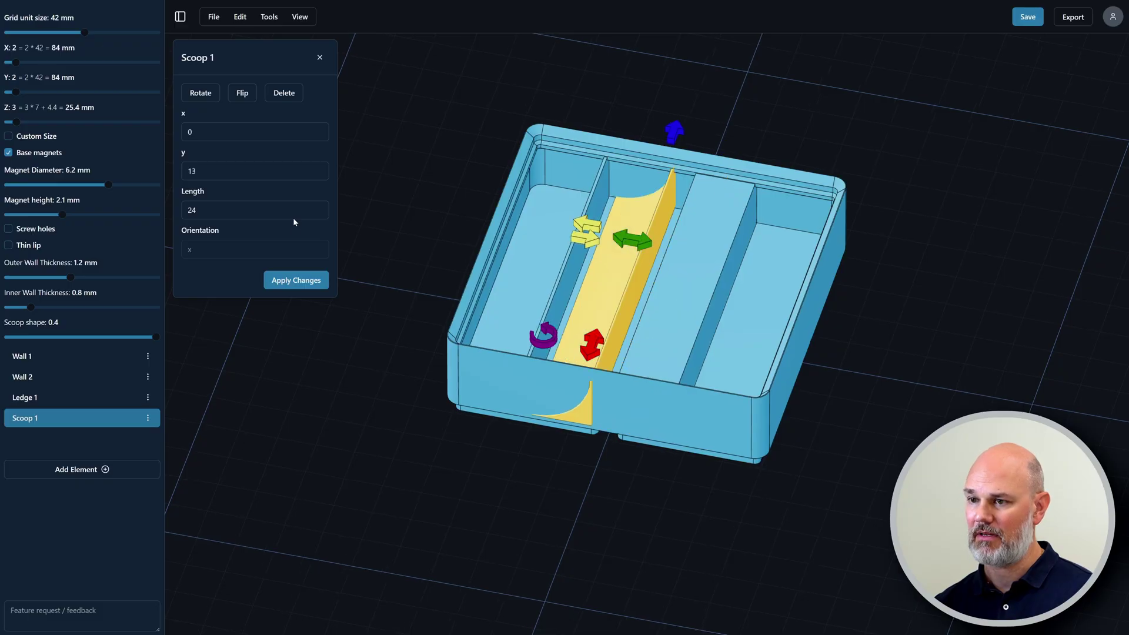
pyautogui.click(242, 92)
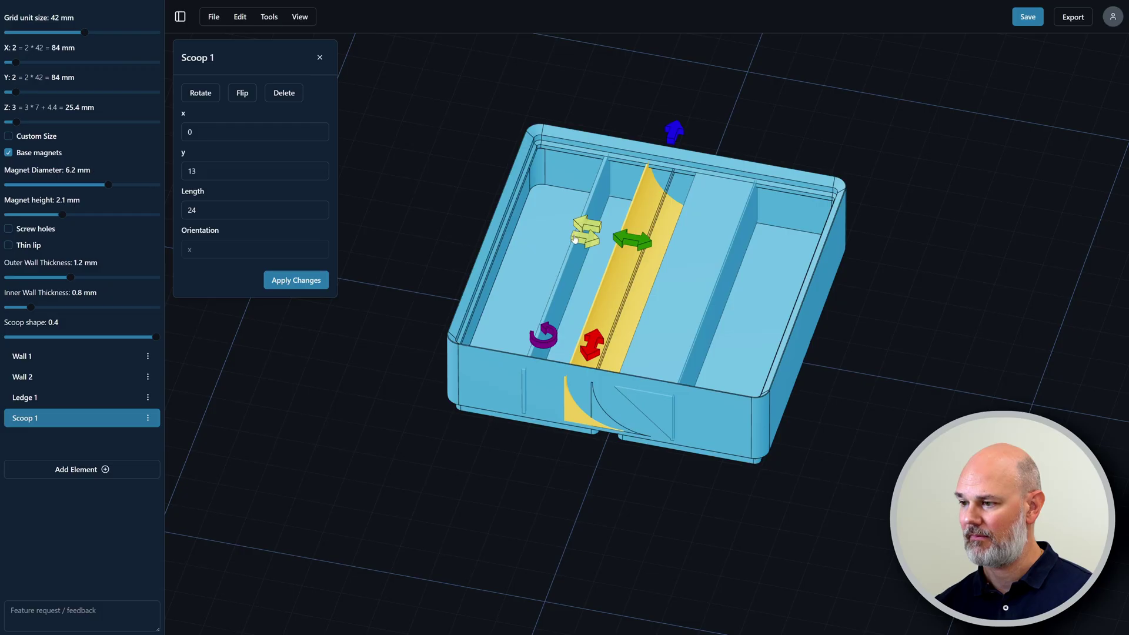
pyautogui.moveTo(575, 238); pyautogui.dragTo(552, 239)
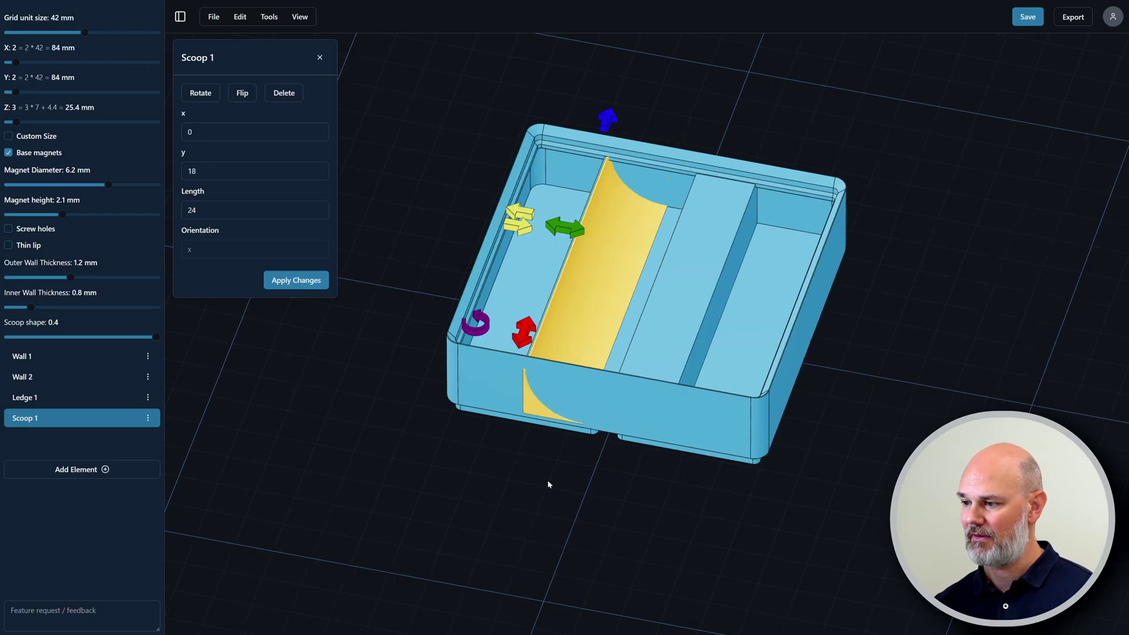
pyautogui.moveTo(548, 480); pyautogui.dragTo(614, 492)
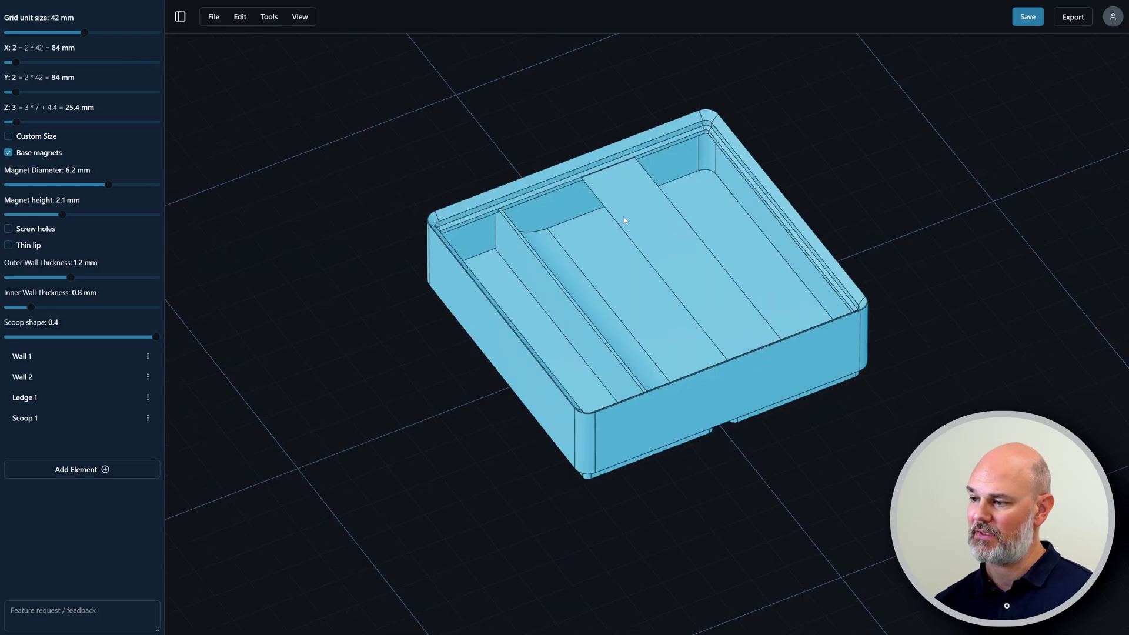
# Export the finished bin as box-2-2-3.stl
pyautogui.click(1071, 18)
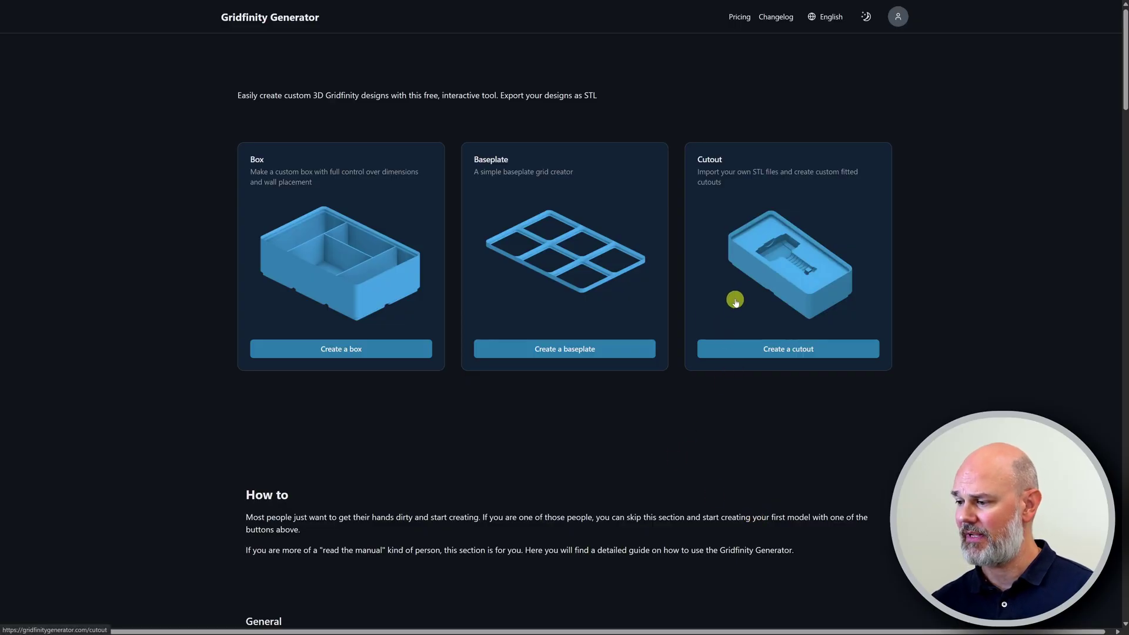
# Start a new cutout design and resize its bin to 1 unit wide and 4 units long
pyautogui.click(742, 349)
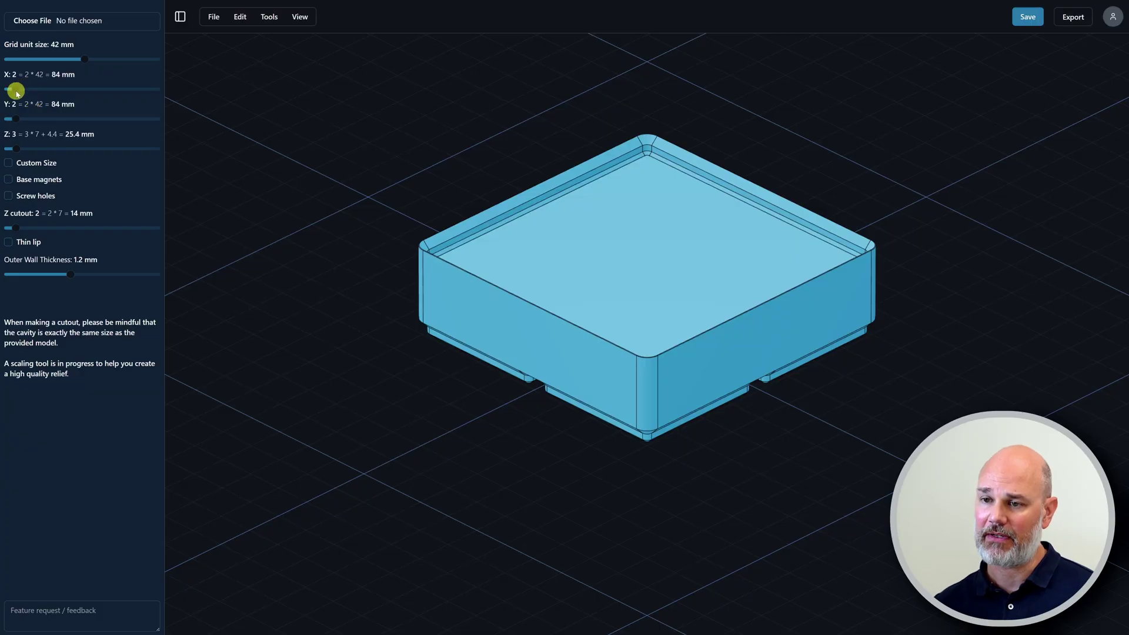
pyautogui.click(10, 90)
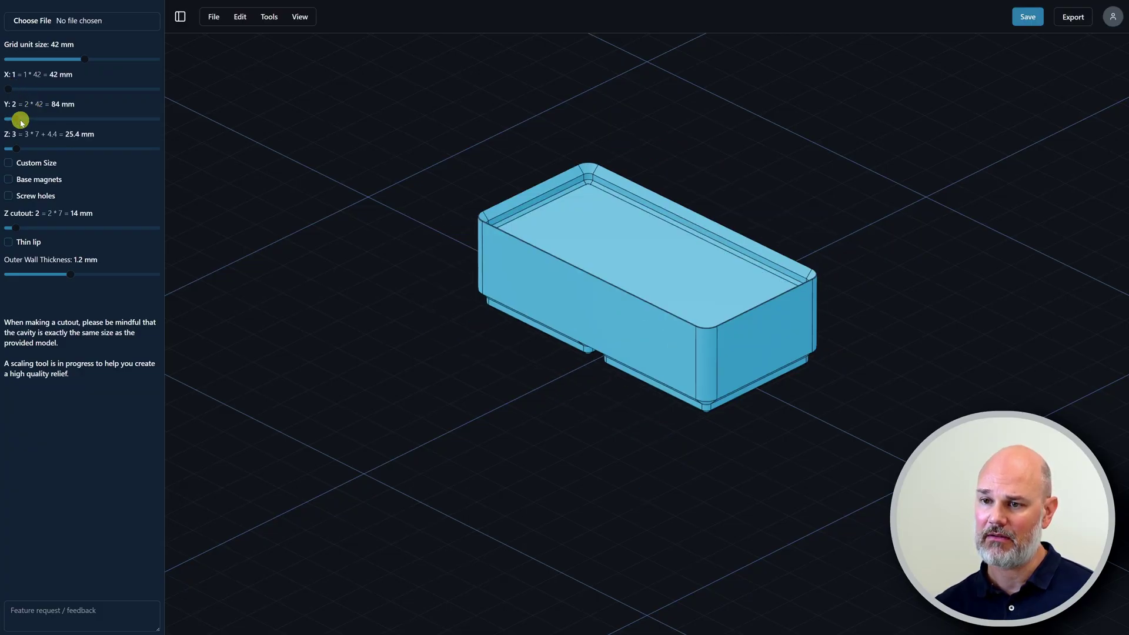
pyautogui.moveTo(15, 120); pyautogui.dragTo(26, 123)
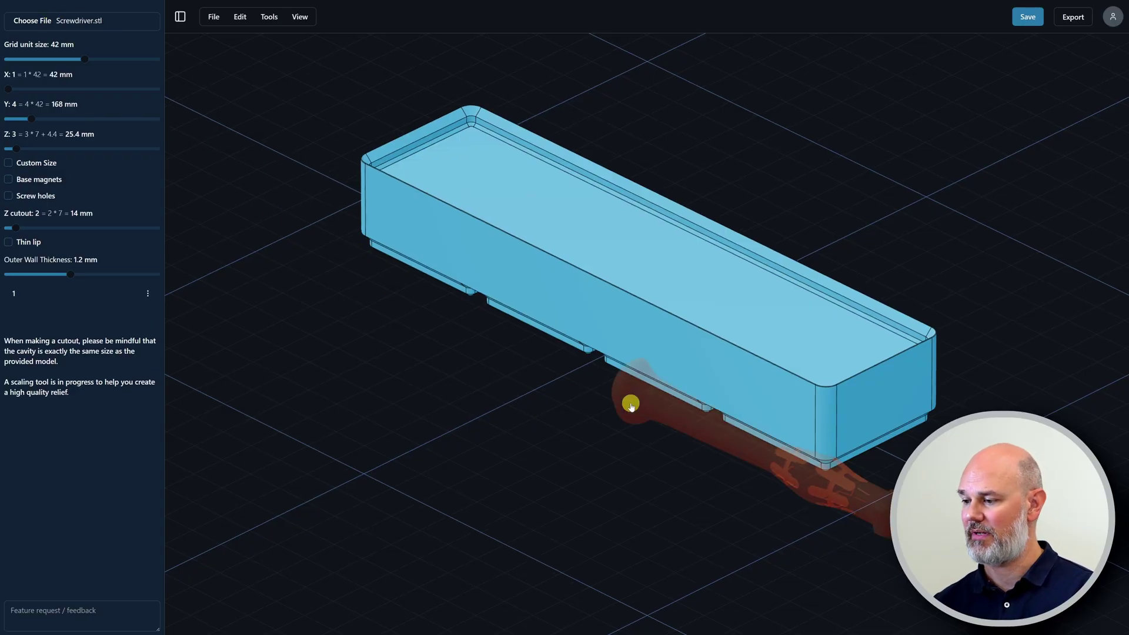
# Raise the screwdriver cutout into the bin and slide it to the bin's centre
pyautogui.click(630, 403)
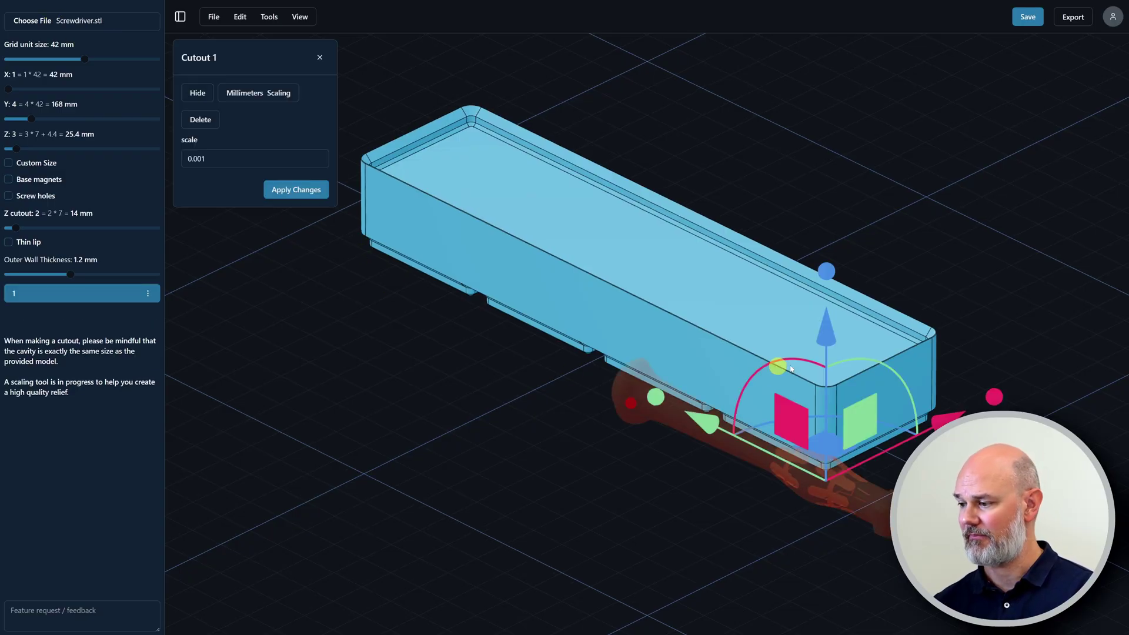
pyautogui.moveTo(827, 323); pyautogui.dragTo(802, 207)
pyautogui.moveTo(635, 284); pyautogui.dragTo(451, 194)
pyautogui.moveTo(826, 243); pyautogui.dragTo(818, 267)
pyautogui.moveTo(811, 373); pyautogui.dragTo(750, 377)
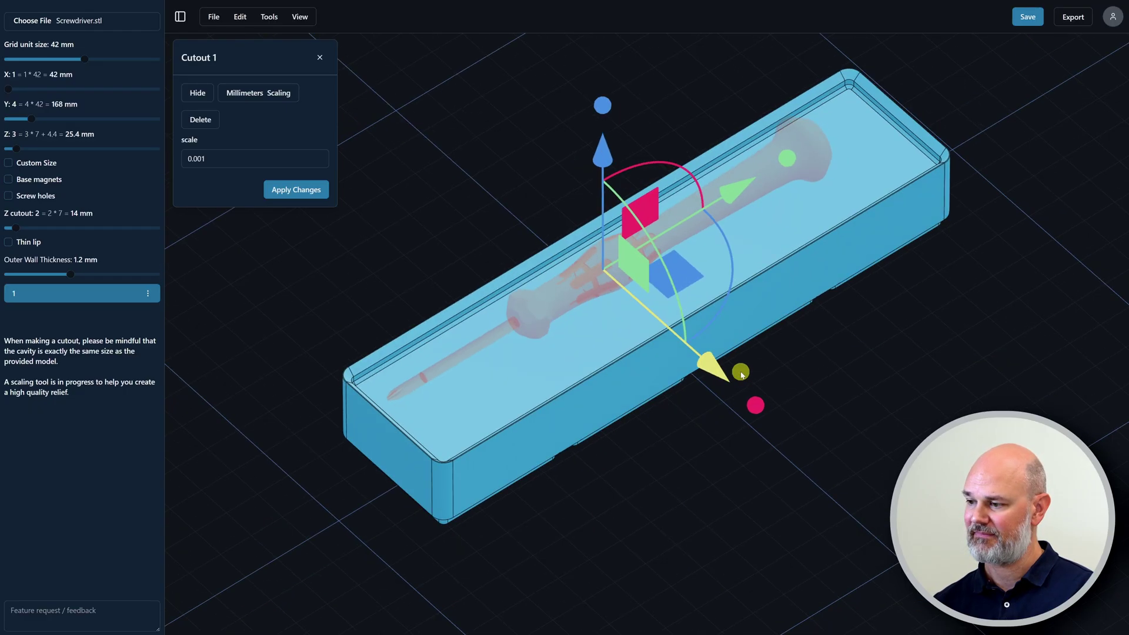
# Finish placing the cutout, inspect the resulting cavity, and bring up the export options
pyautogui.click(698, 456)
pyautogui.moveTo(698, 456); pyautogui.dragTo(670, 460)
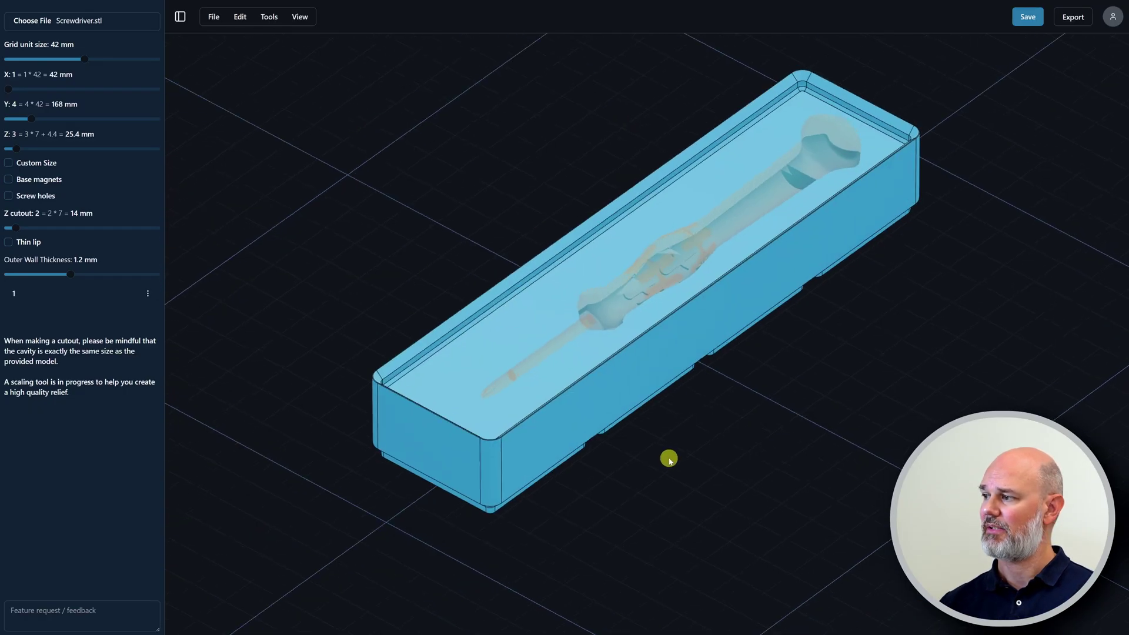
pyautogui.click(1074, 17)
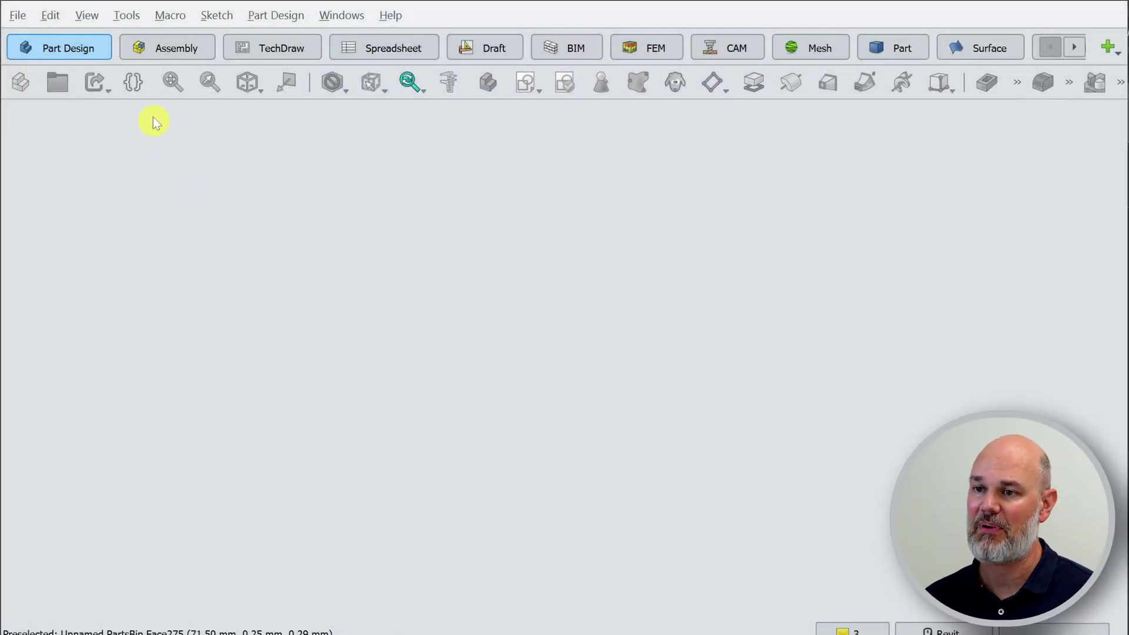
# In the Addon Manager, filter for 'gridf' to confirm Gridfinity Workbench 0.11.9 is installed
pyautogui.click(130, 15)
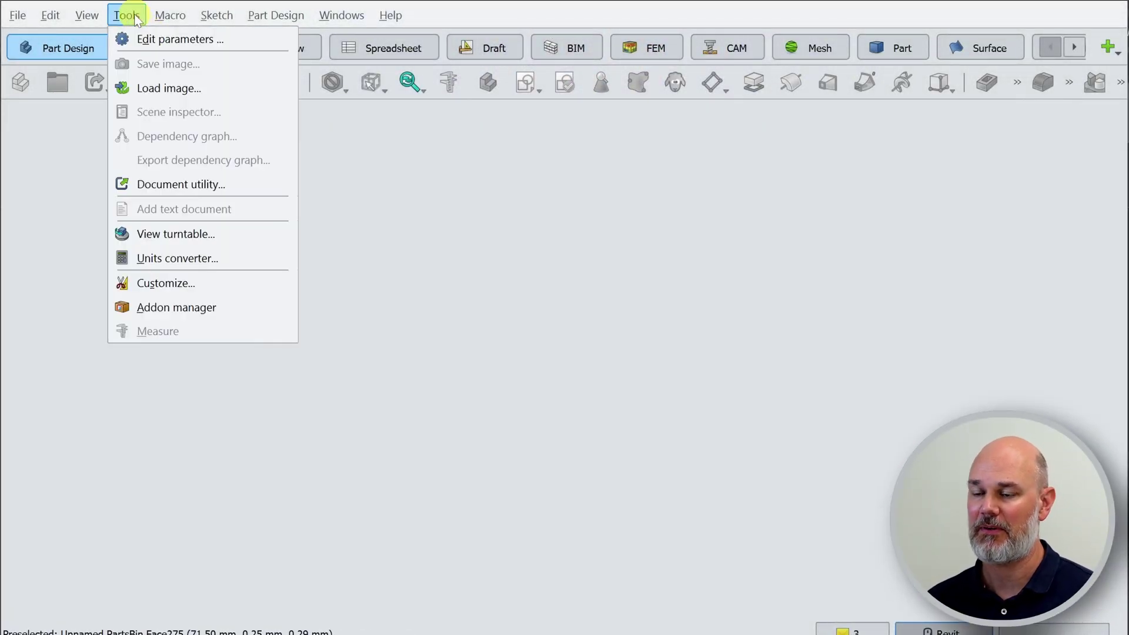
pyautogui.click(161, 306)
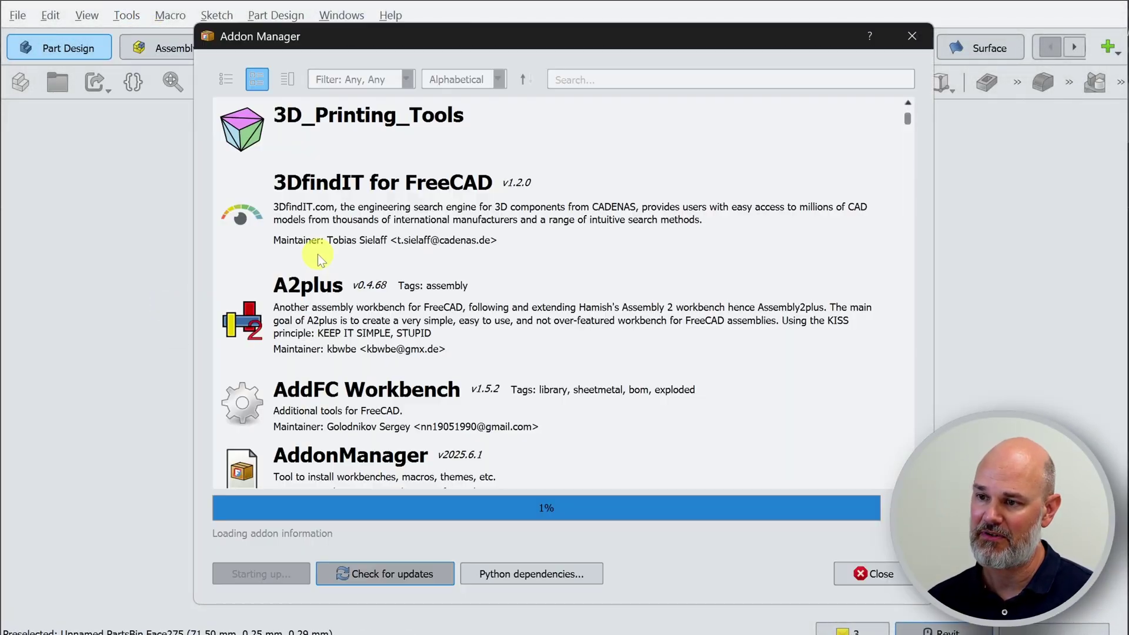
pyautogui.click(631, 78)
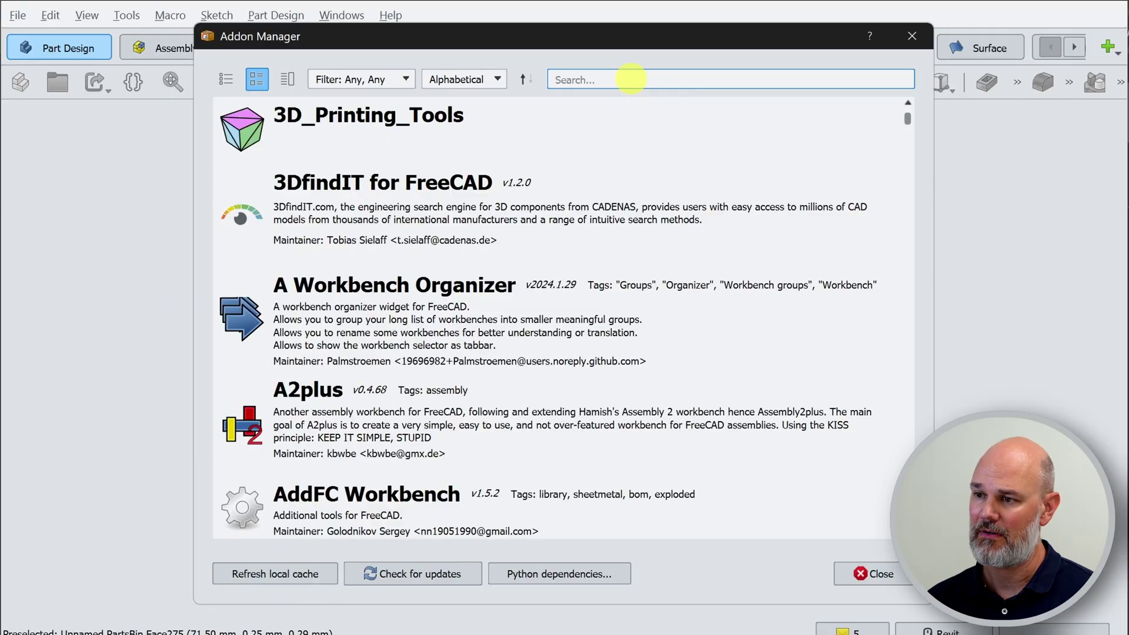
pyautogui.write('gridf')
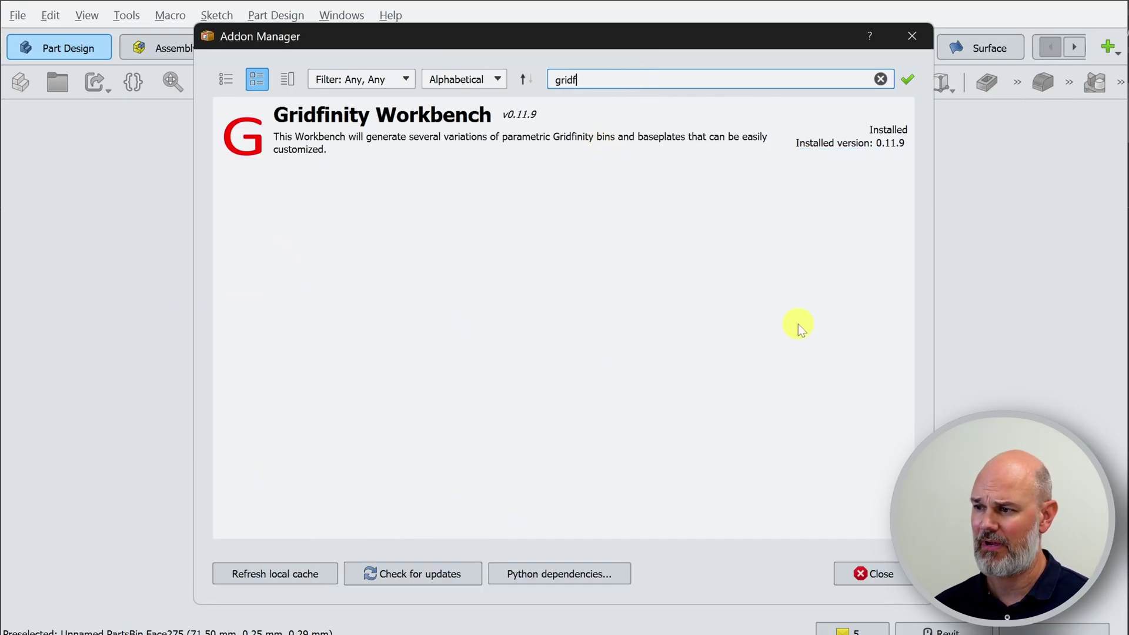
# Close the Addon Manager and create a new empty document
pyautogui.click(860, 571)
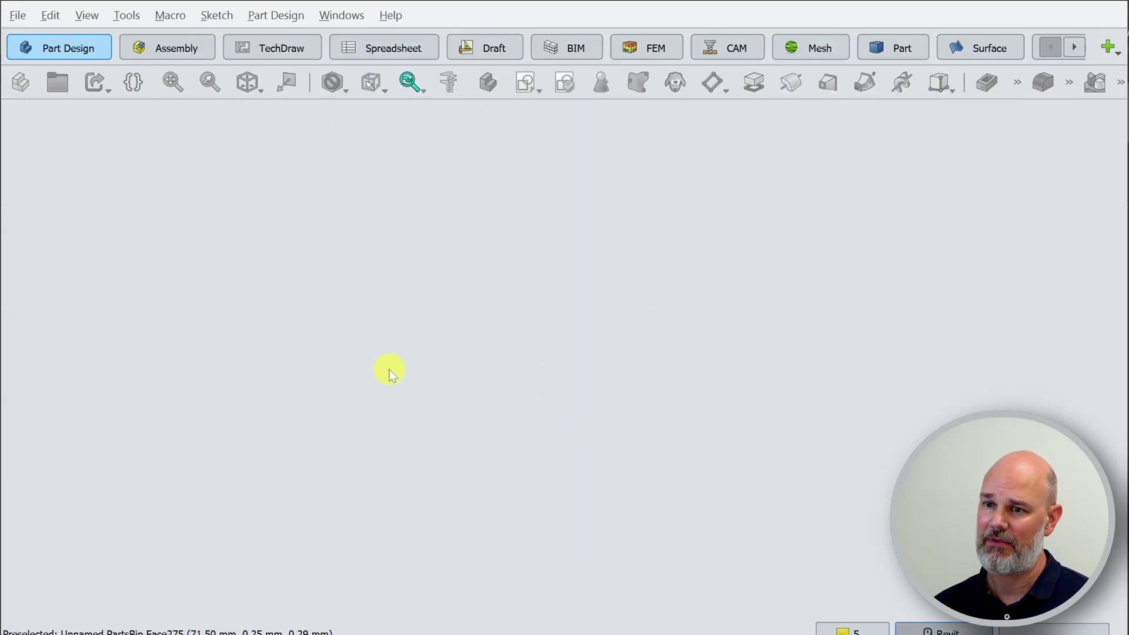
pyautogui.click(17, 16)
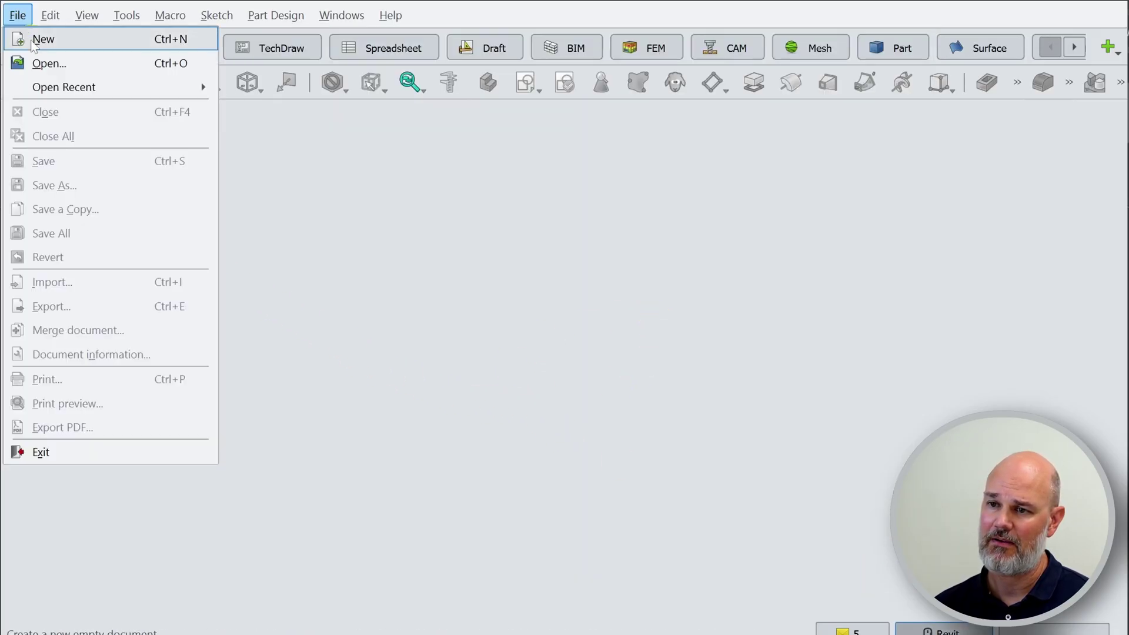
pyautogui.click(31, 38)
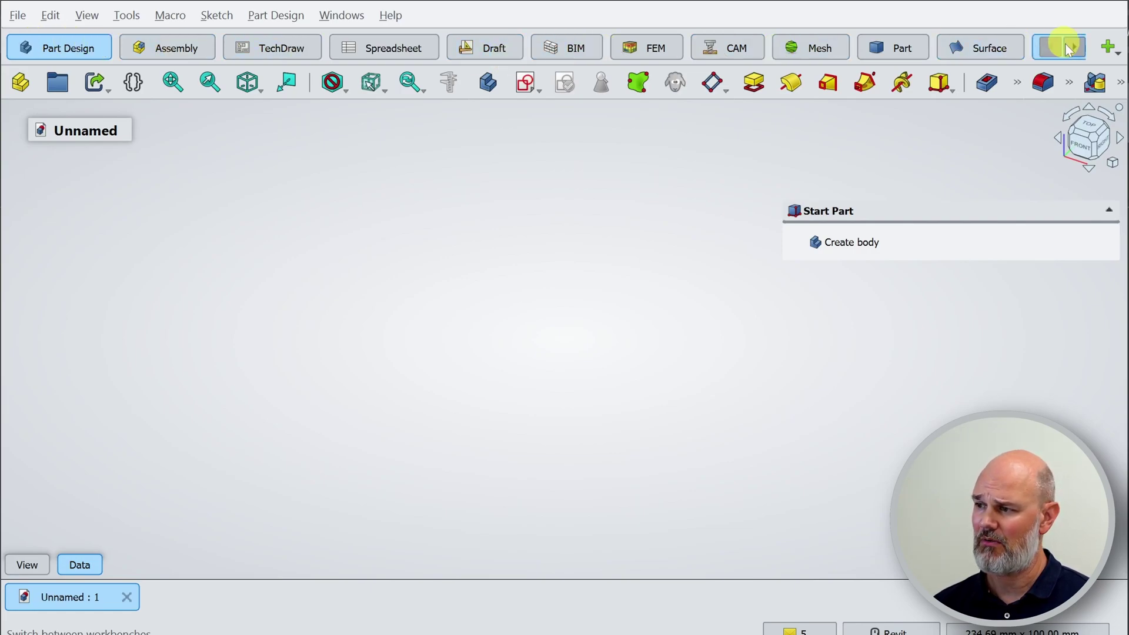
# Switch to the Gridfinity workbench
pyautogui.click(1071, 50)
pyautogui.click(1072, 50)
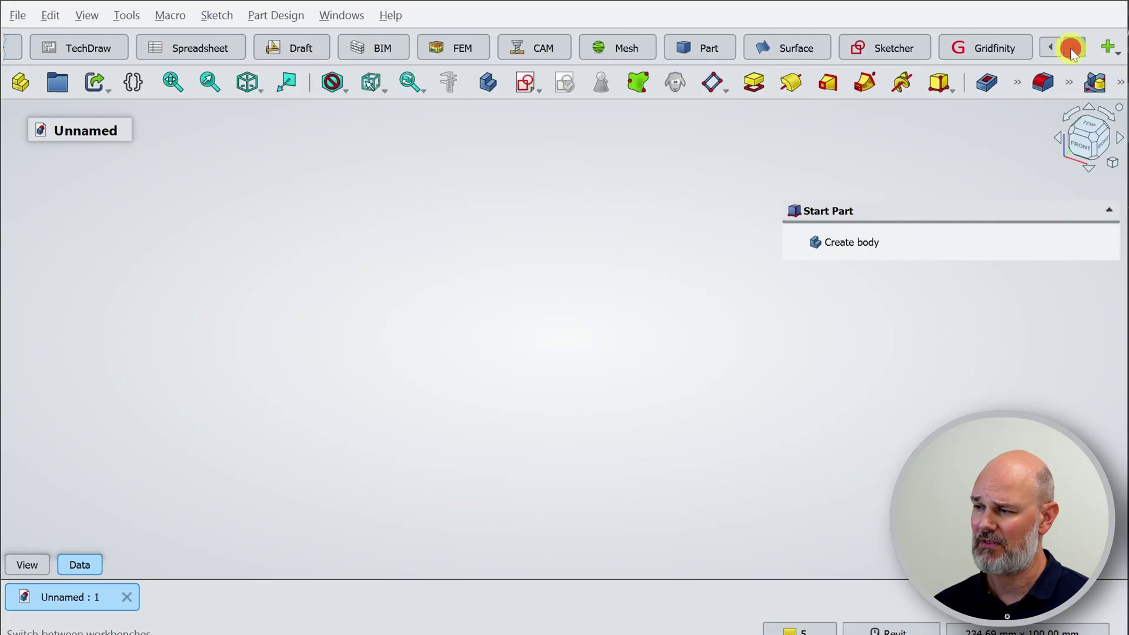
pyautogui.click(979, 44)
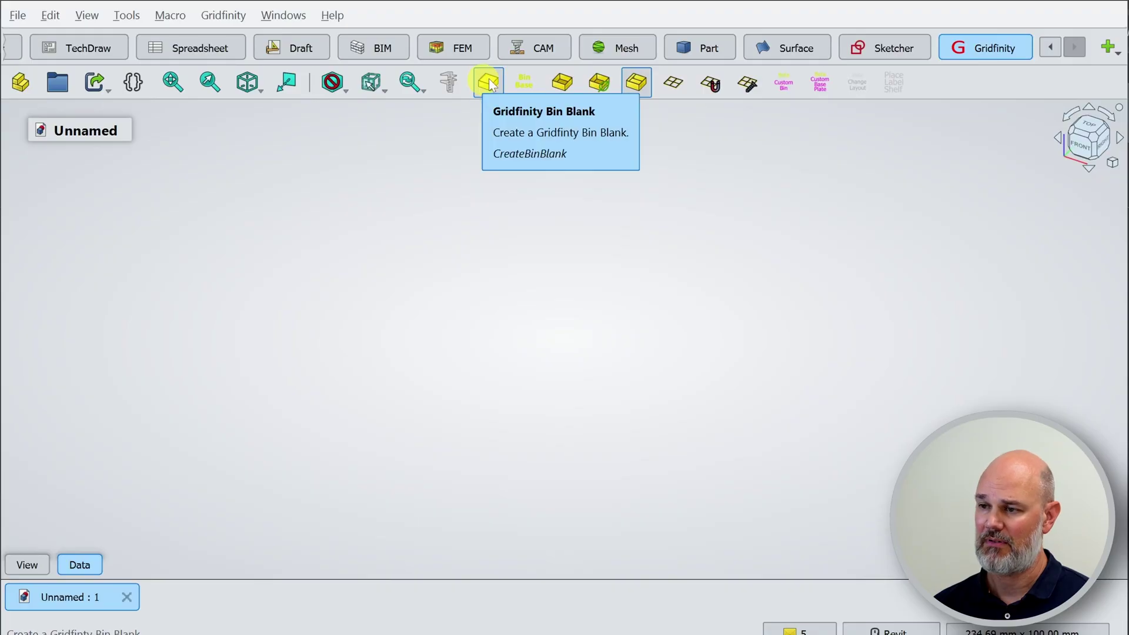
# Create a new Gridfinity parts bin and select PartsBin to show its properties
pyautogui.click(635, 85)
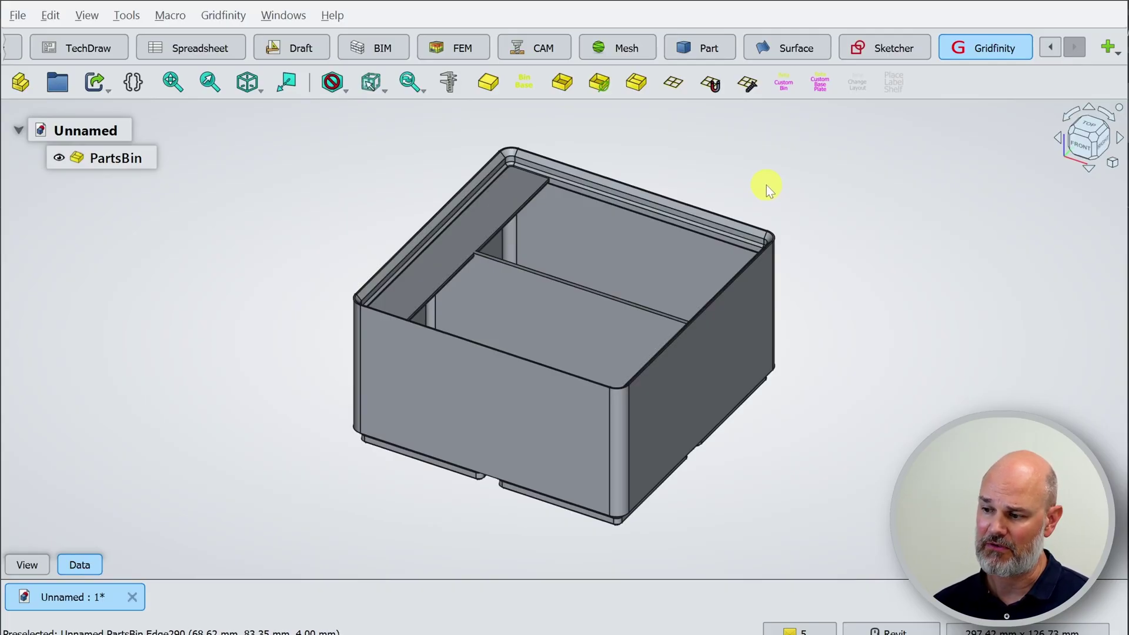
pyautogui.click(118, 167)
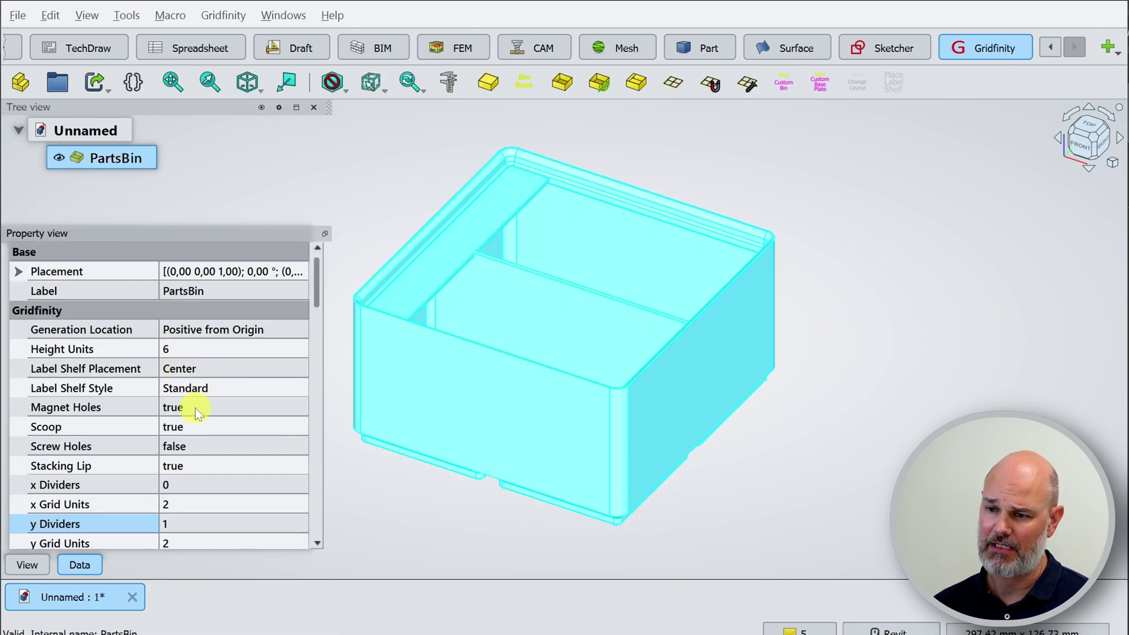
pyautogui.scroll(-1, 205, 405)
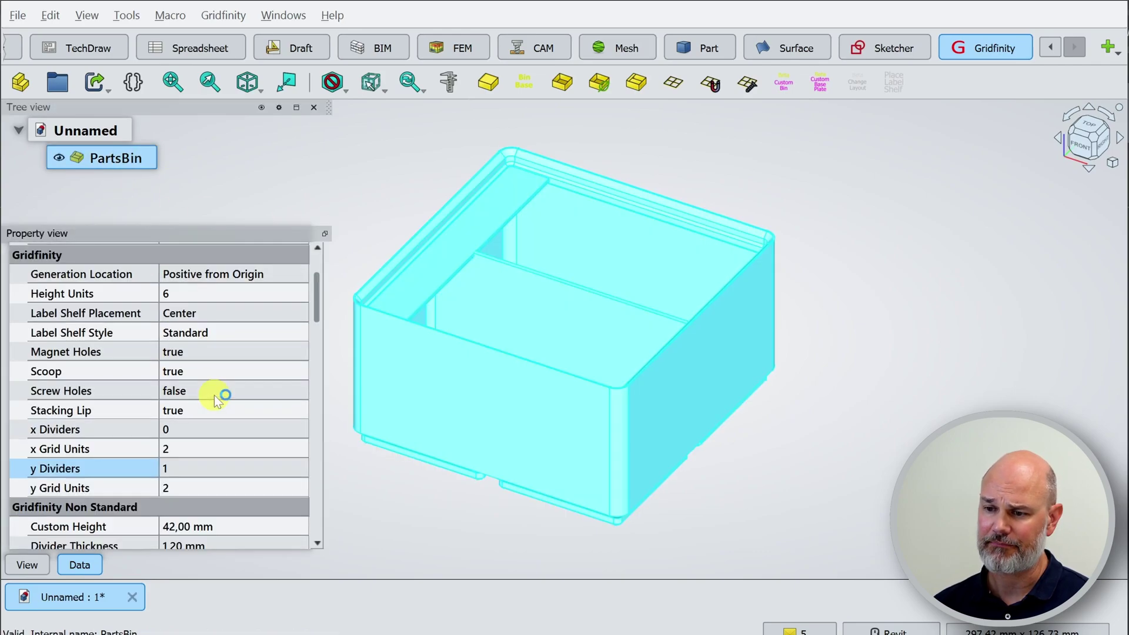
# Try y Grid Units 3 and y Dividers 2, giving three compartments
pyautogui.click(192, 484)
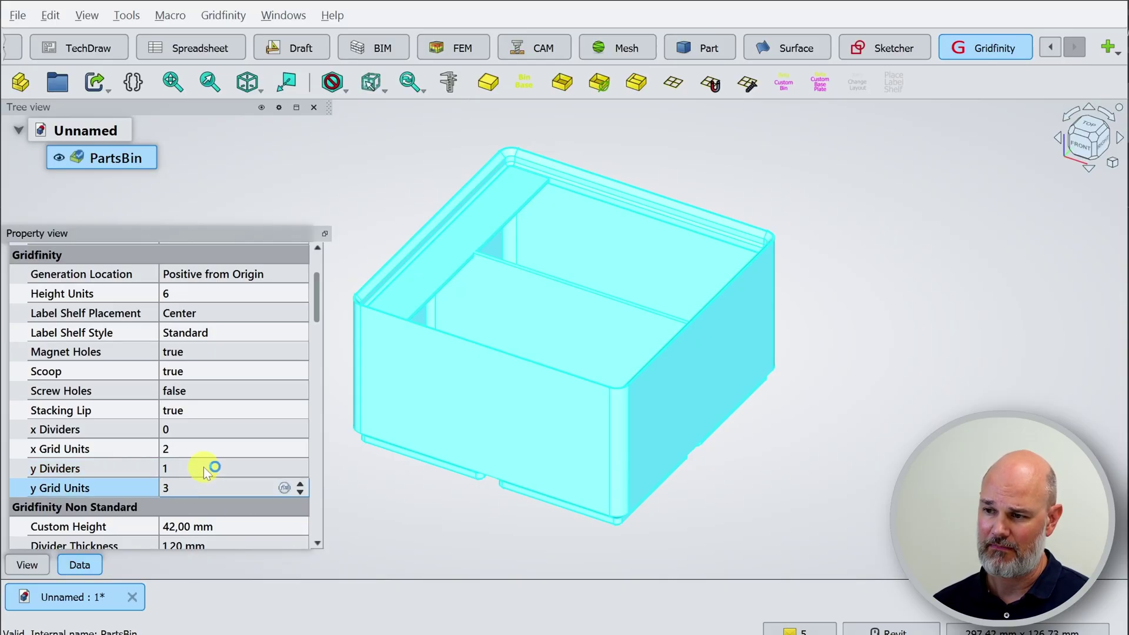
pyautogui.click(203, 467)
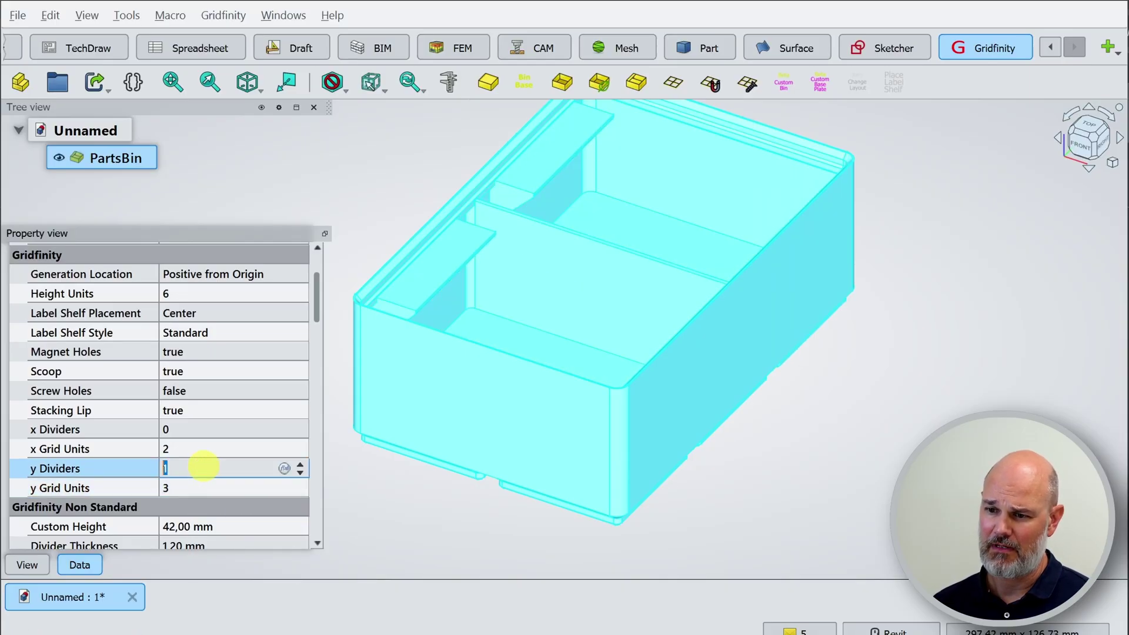
pyautogui.write('2')
pyautogui.click(221, 448)
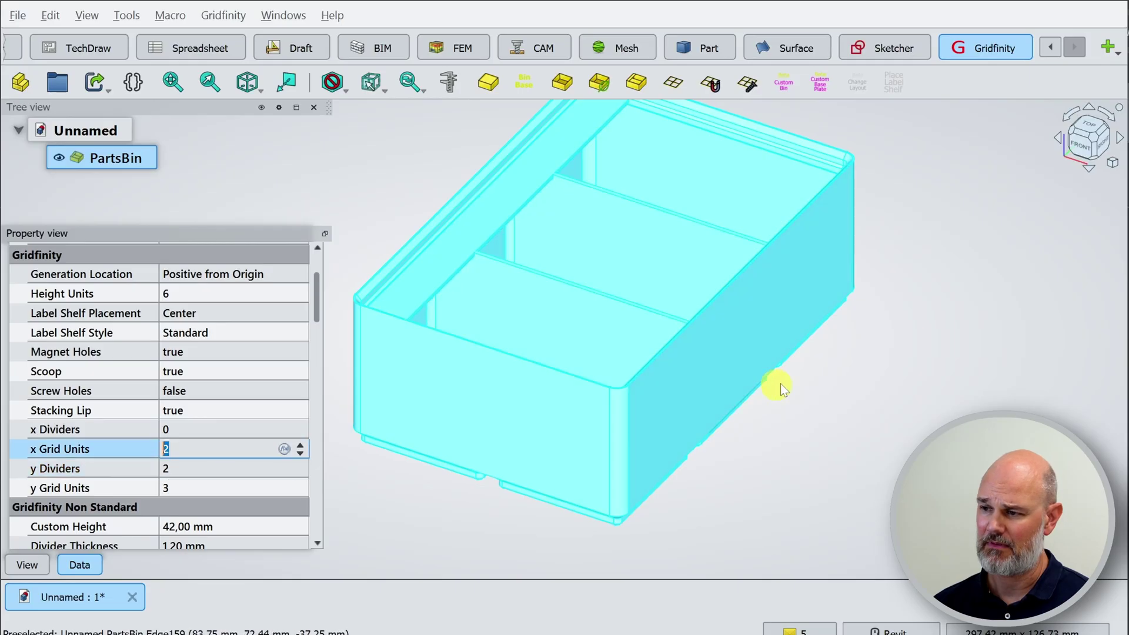
pyautogui.moveTo(787, 383); pyautogui.dragTo(616, 485, button='middle')
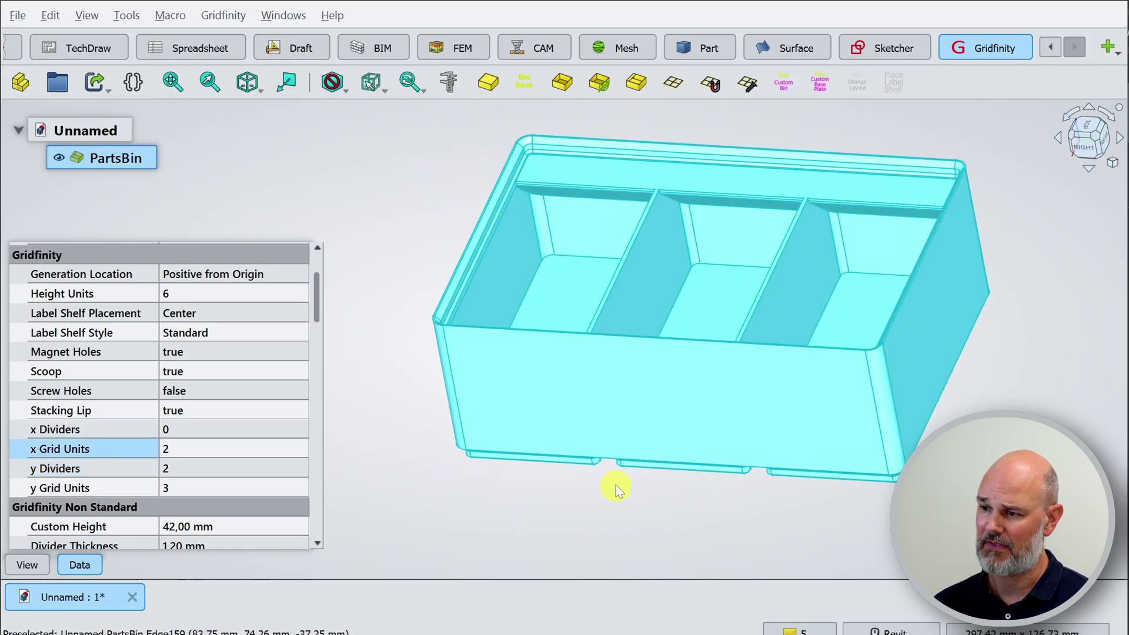
pyautogui.click(493, 500)
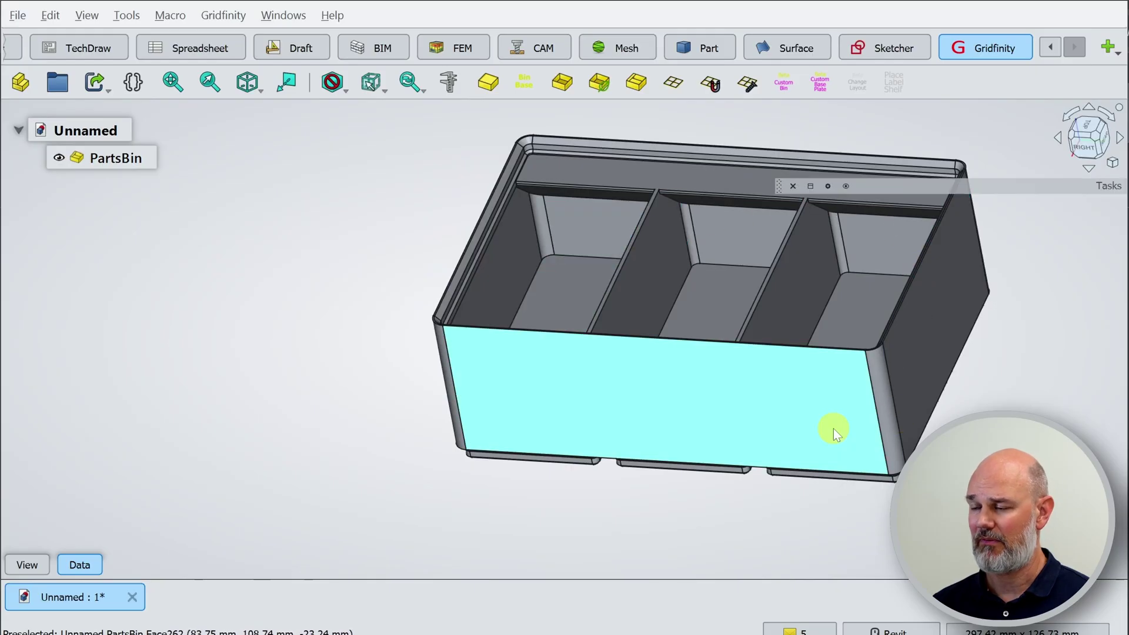
# Revert the PartsBin to 2 y grid units and 1 y divider
pyautogui.click(124, 158)
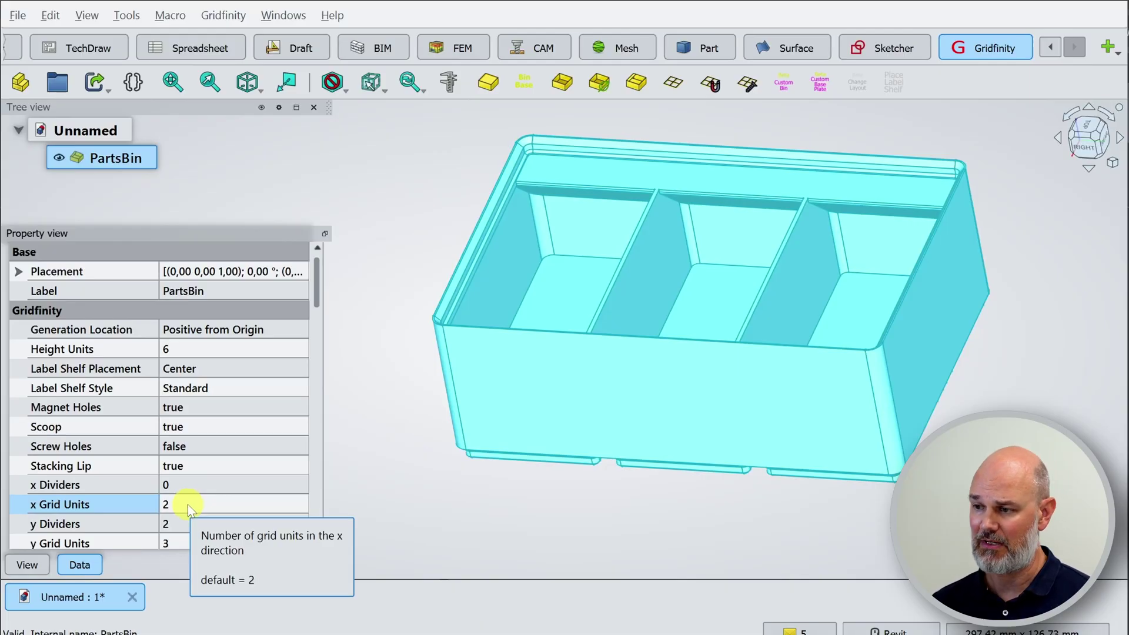
pyautogui.click(187, 537)
pyautogui.write('2')
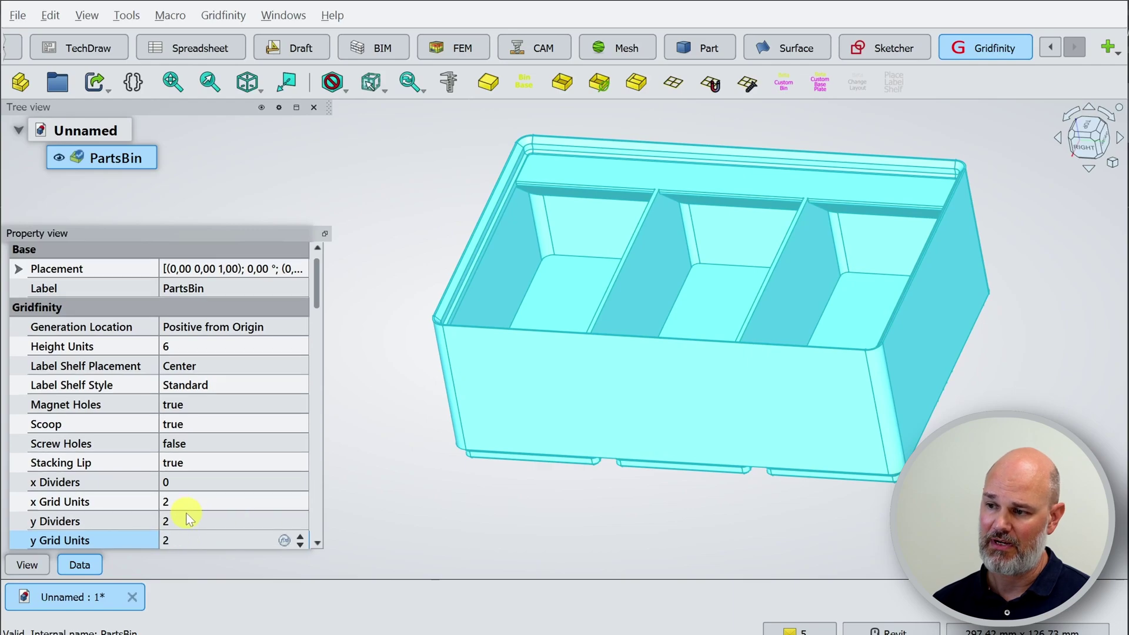
pyautogui.write('1')
pyautogui.press('Return')
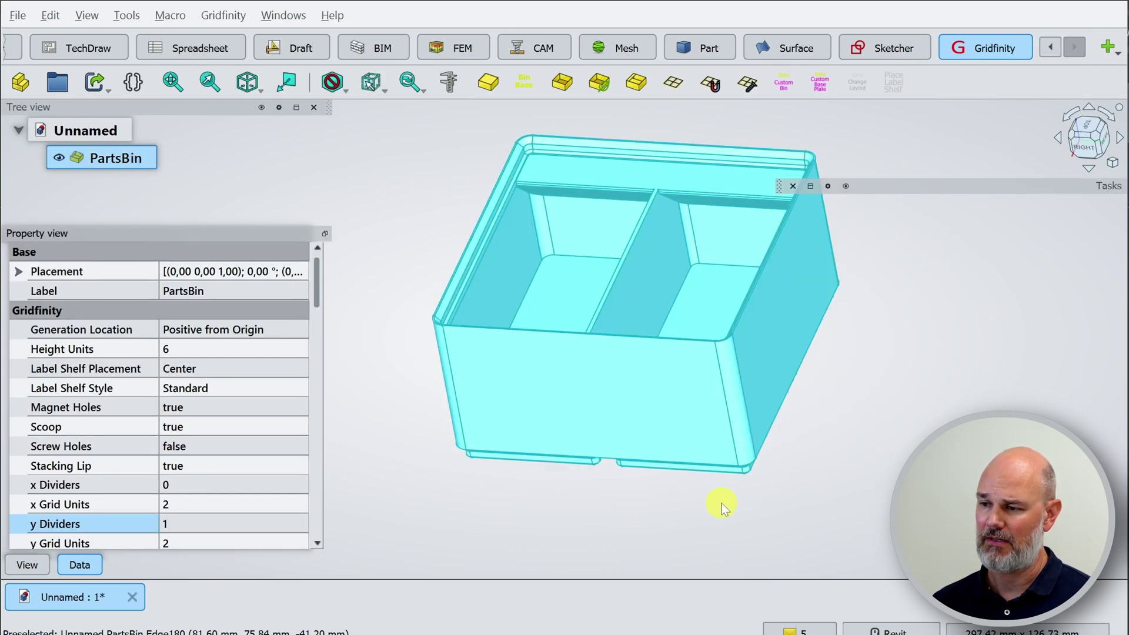
pyautogui.moveTo(723, 501); pyautogui.dragTo(650, 291, button='middle')
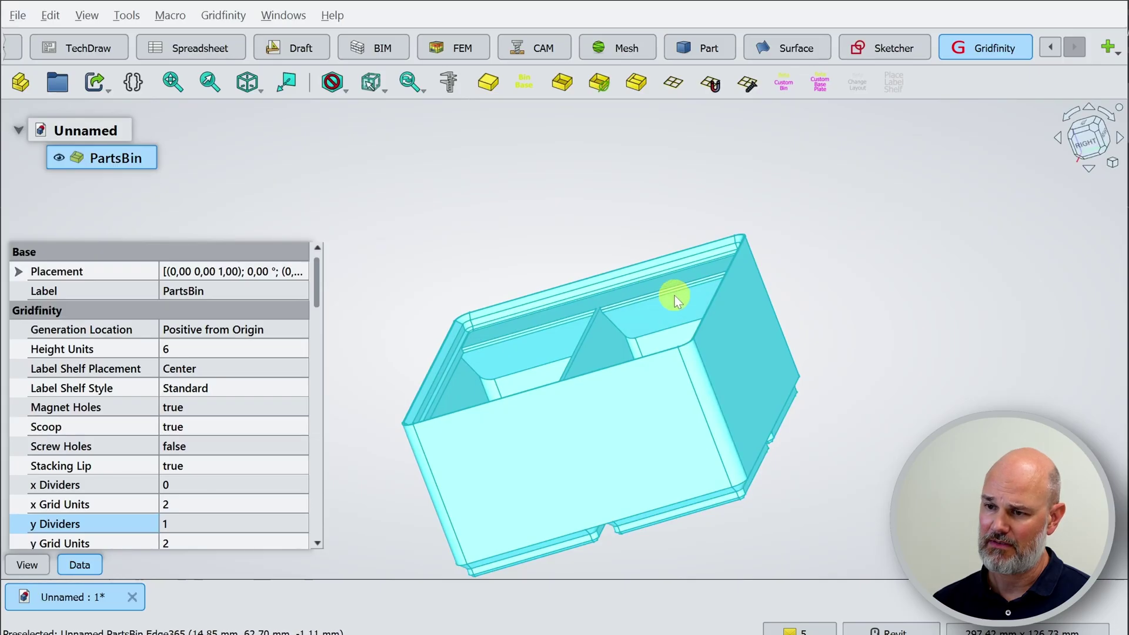
# Set the PartsBin's Label Shelf Style to Overhang
pyautogui.scroll(-1, 224, 404)
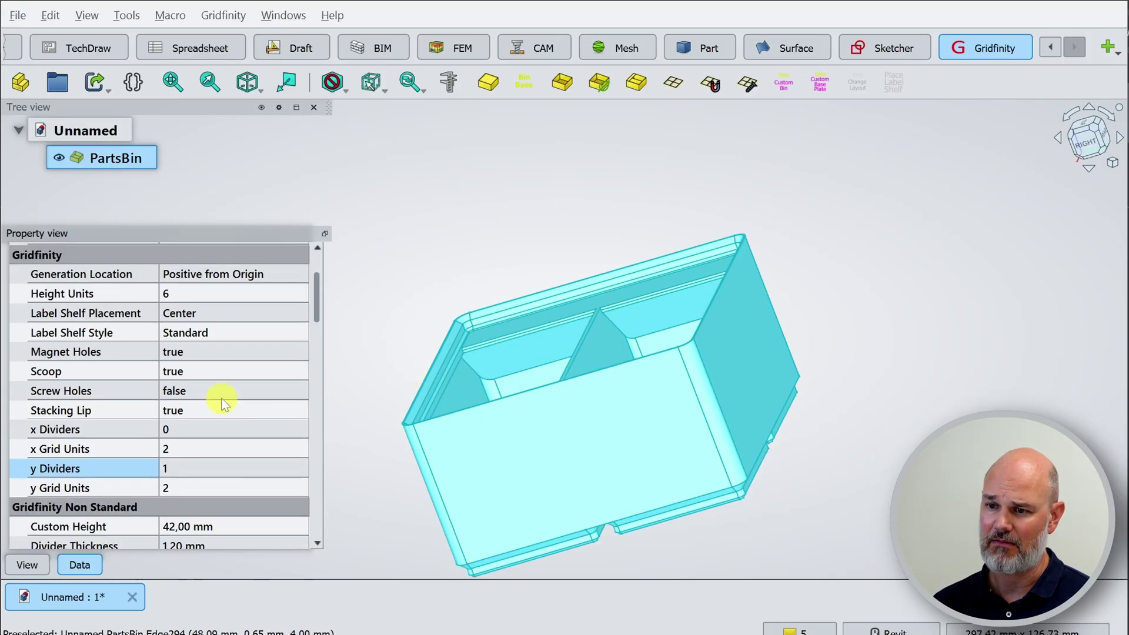
pyautogui.scroll(1, 226, 316)
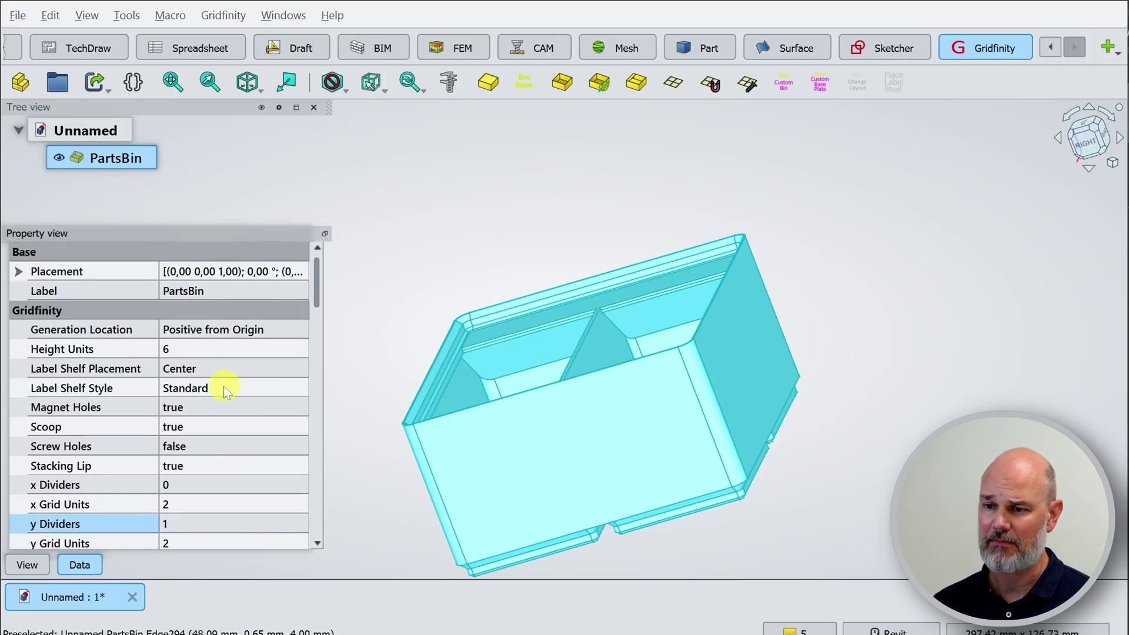
pyautogui.click(200, 388)
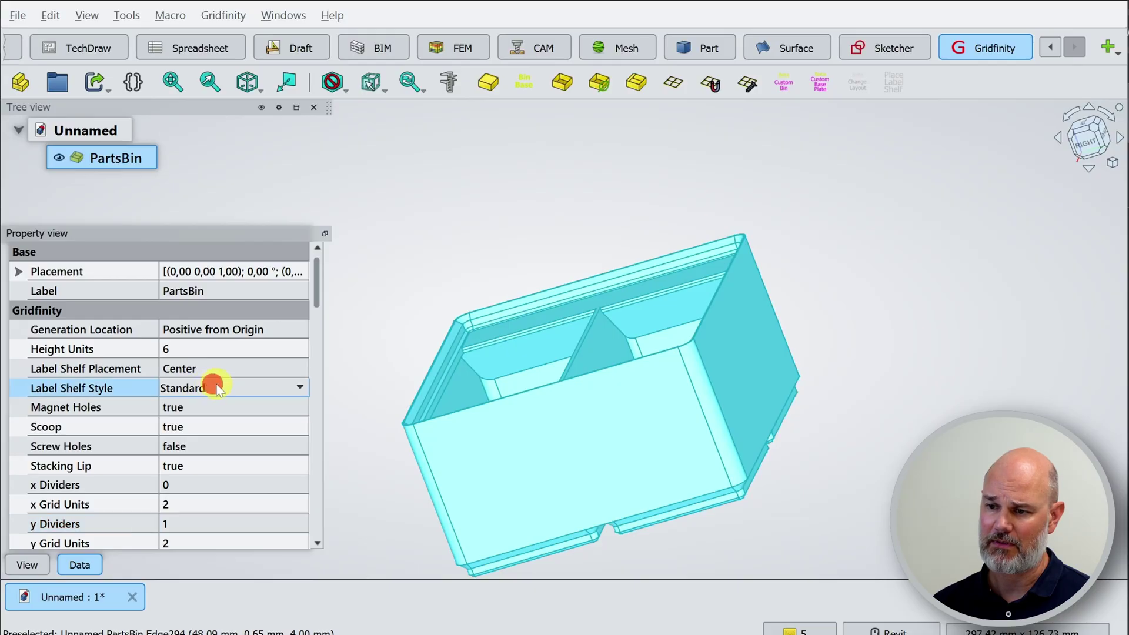
pyautogui.click(215, 388)
pyautogui.click(221, 407)
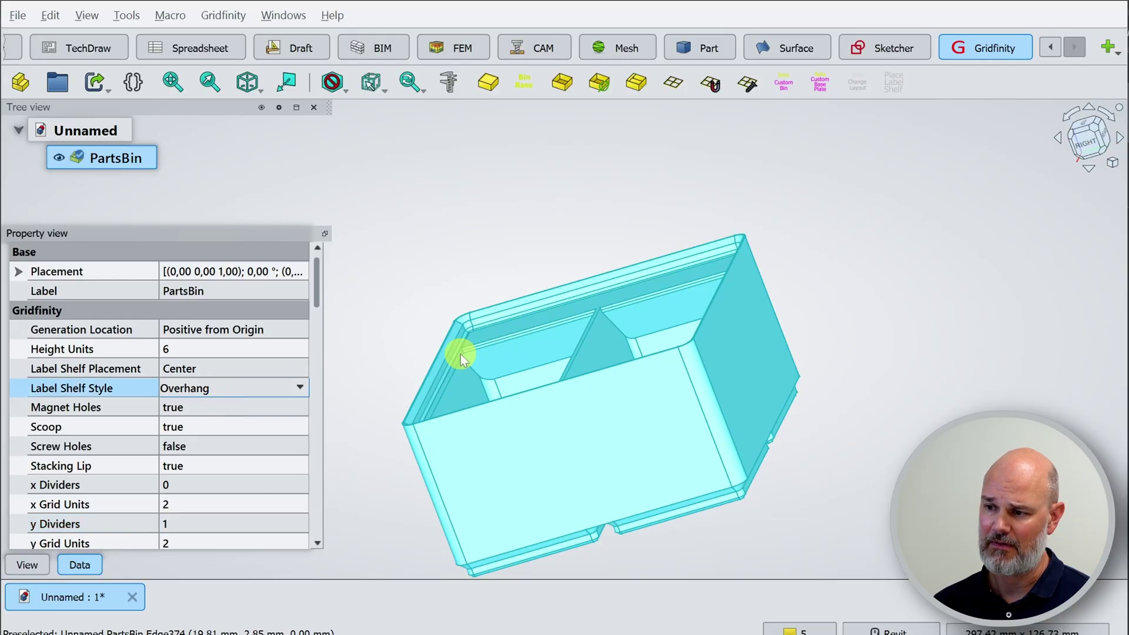
pyautogui.click(379, 370)
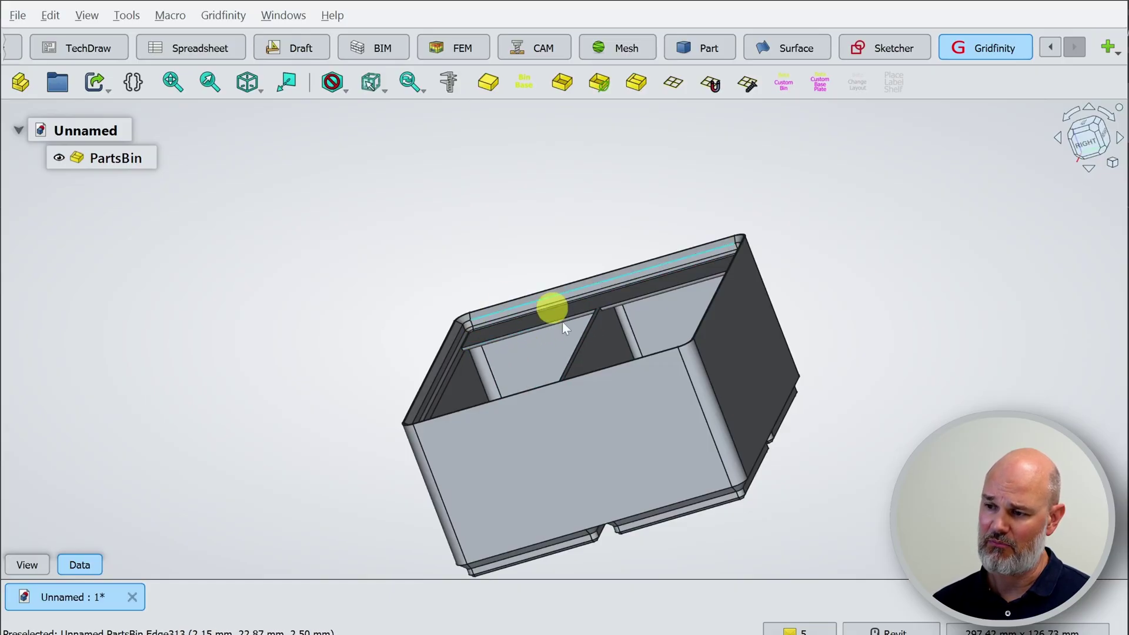
# Inspect the bin from above and from the rear
pyautogui.keyDown('shift'); pyautogui.moveTo(647, 355); pyautogui.dragTo(811, 462, button='middle'); pyautogui.keyUp('shift')
pyautogui.moveTo(811, 462); pyautogui.dragTo(429, 487, button='right')
pyautogui.click(587, 323)
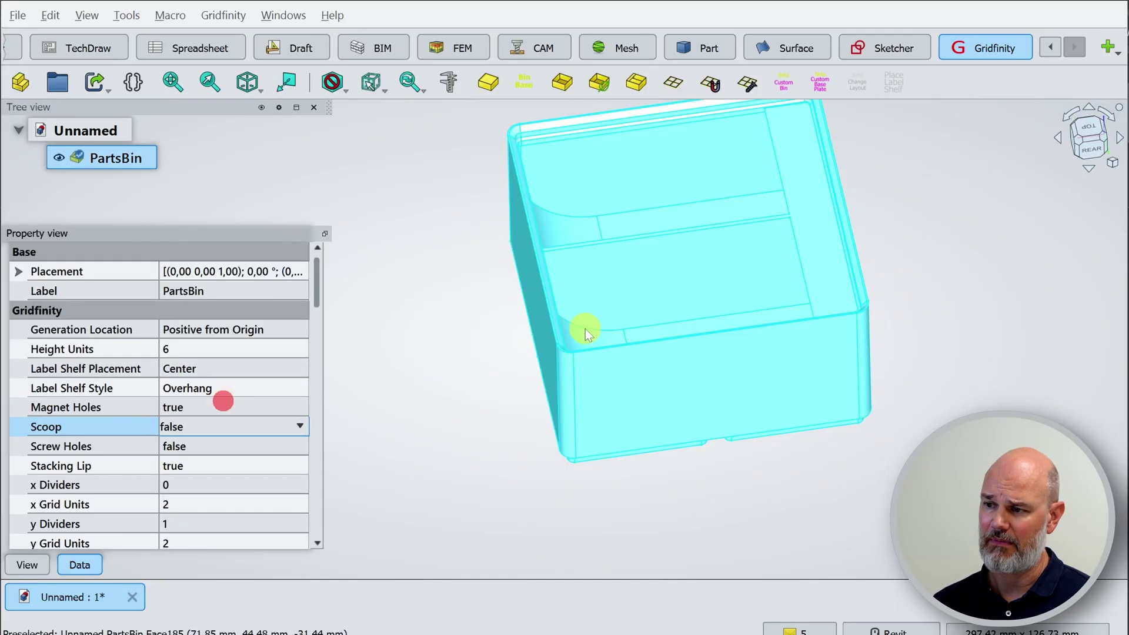
pyautogui.click(444, 322)
pyautogui.moveTo(922, 301); pyautogui.dragTo(819, 262, button='right')
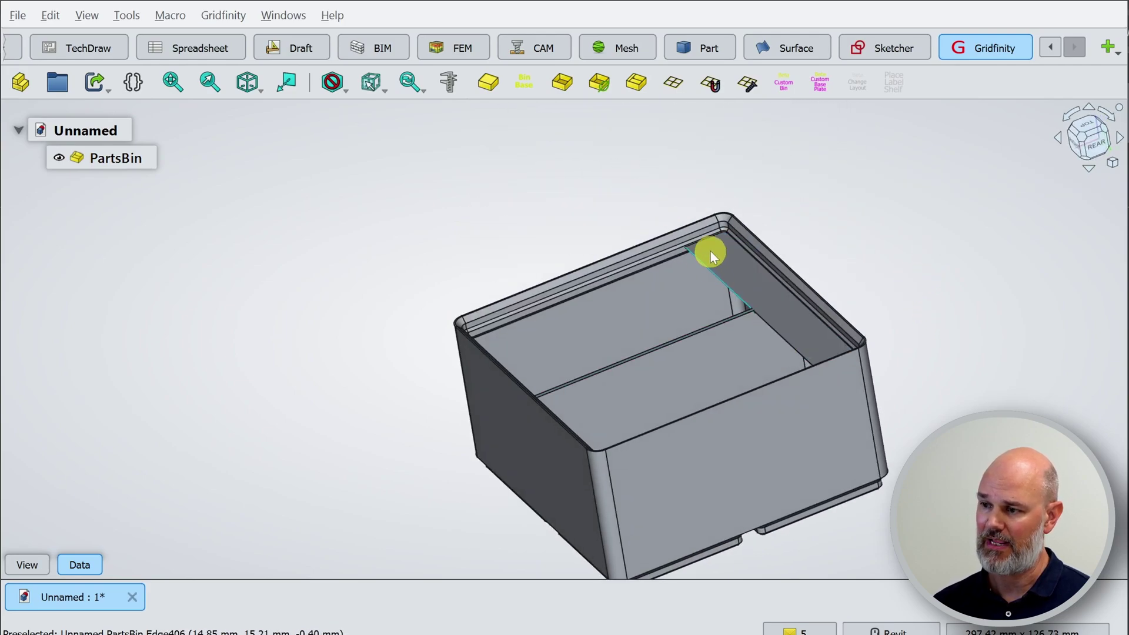
pyautogui.moveTo(776, 300); pyautogui.dragTo(704, 244, button='middle')
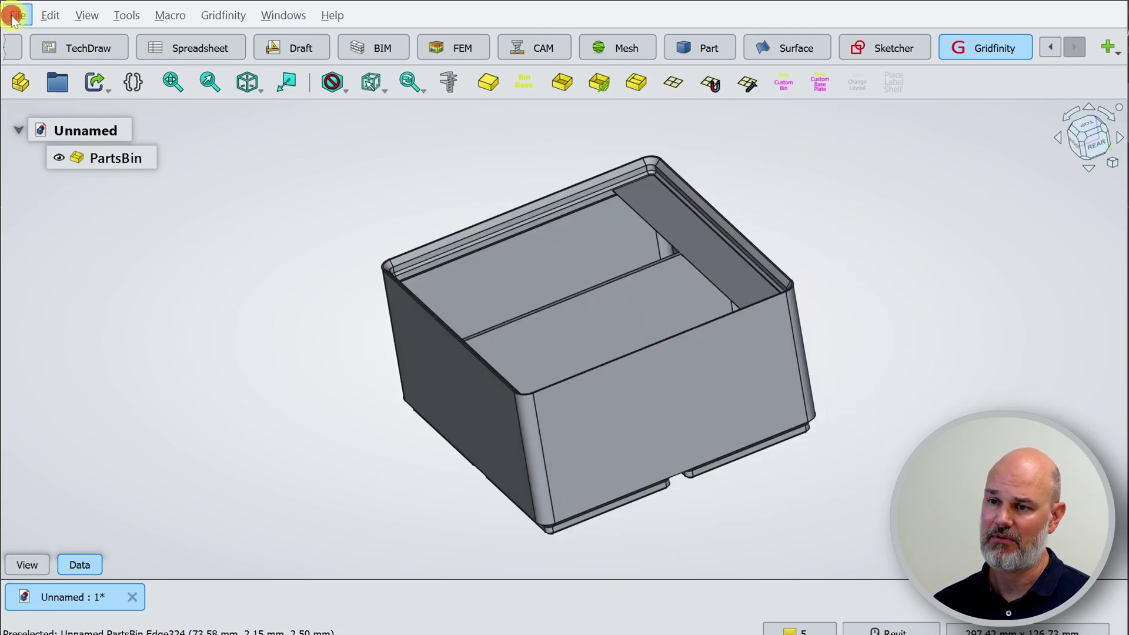
pyautogui.click(16, 15)
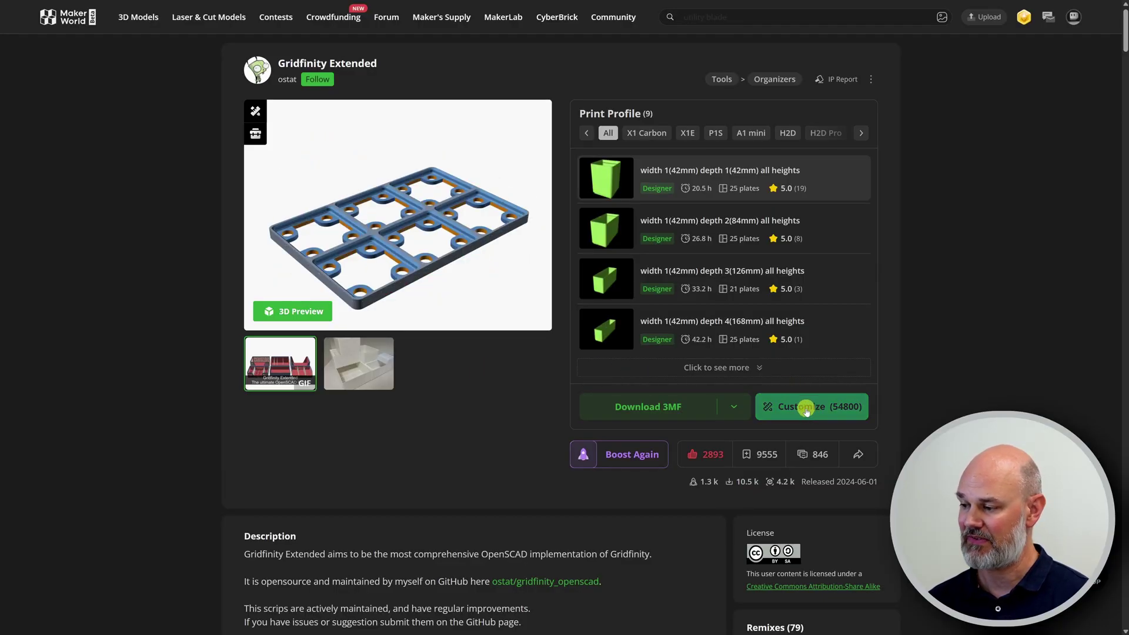
# Browse the Customizable script list for gridfinity_item_holder.scad
pyautogui.click(806, 408)
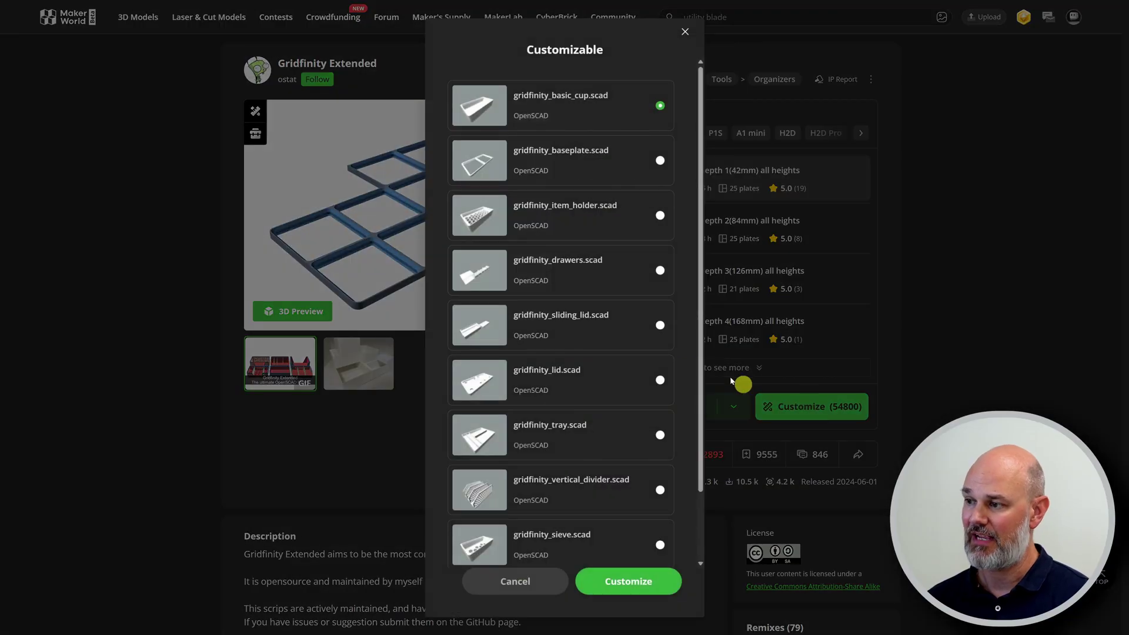
pyautogui.scroll(-1, 600, 144)
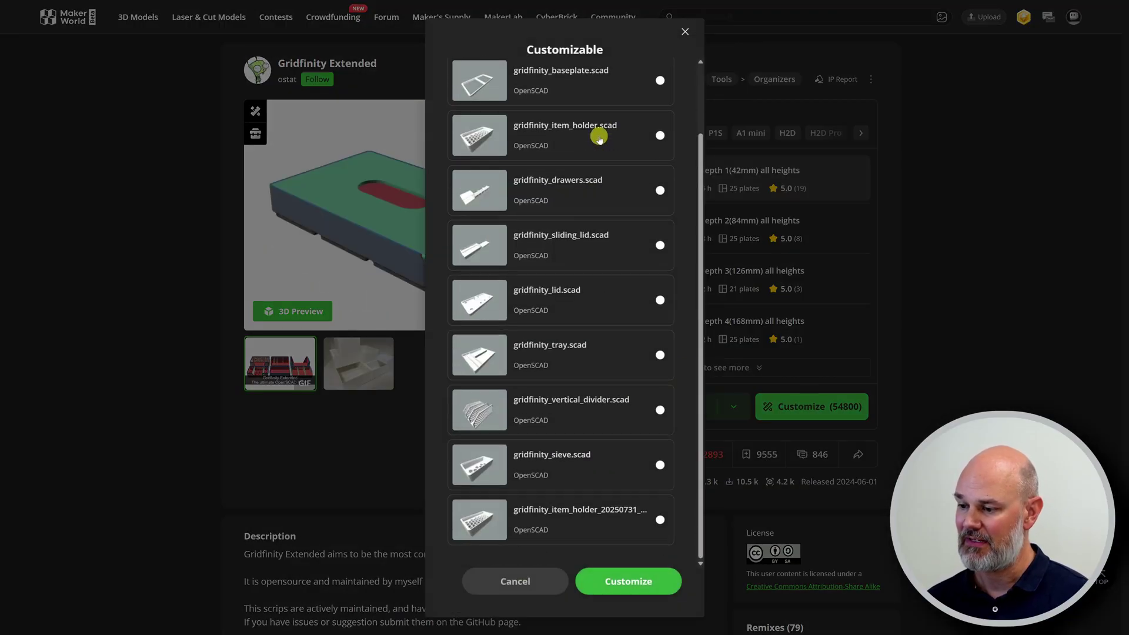
pyautogui.scroll(1, 598, 145)
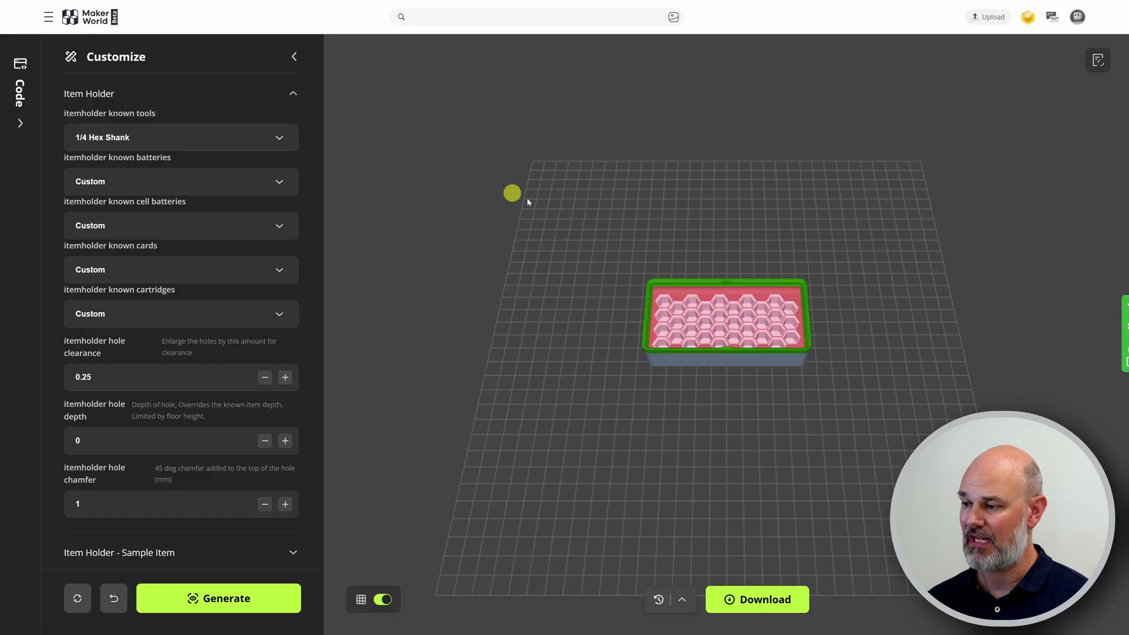
# Set known batteries to AA cell and known tools to Custom, then regenerate
pyautogui.click(292, 94)
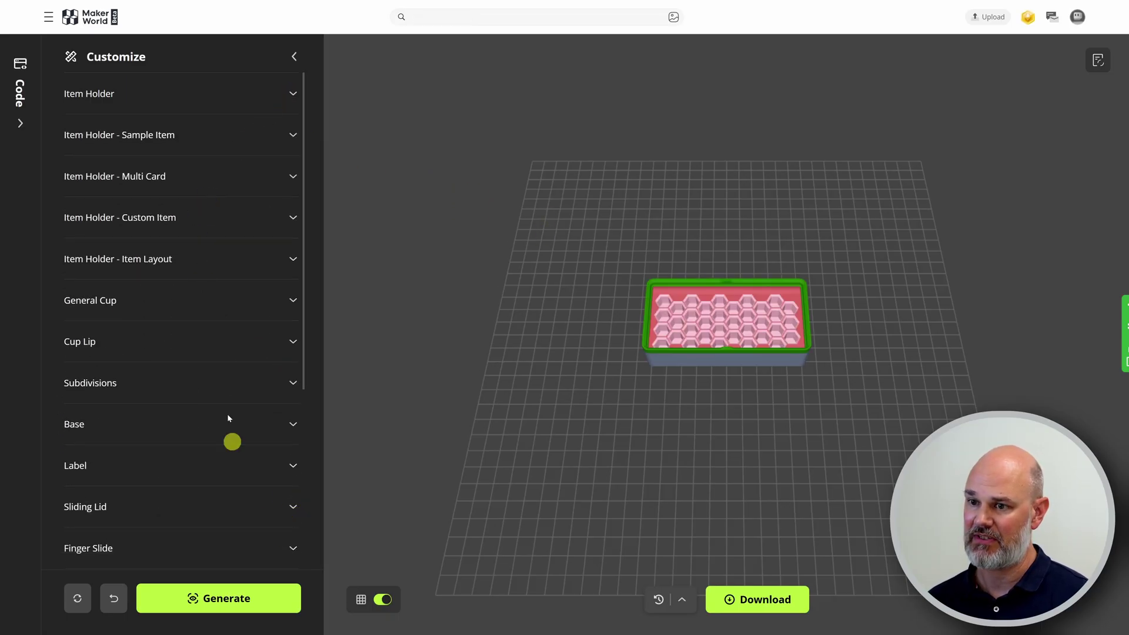
pyautogui.click(199, 92)
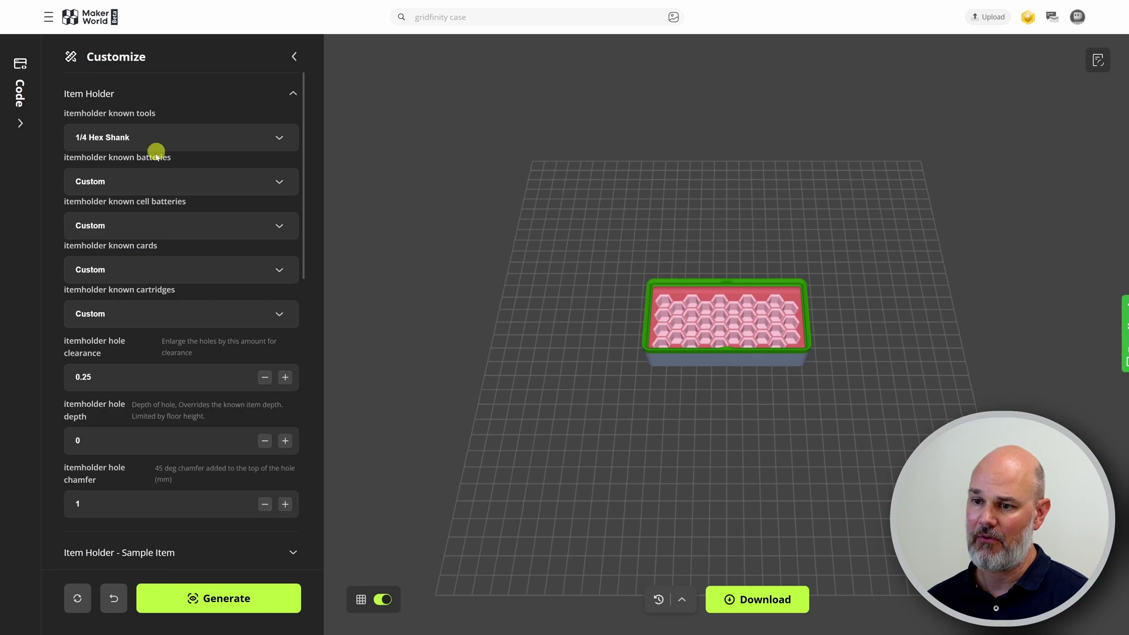
pyautogui.click(141, 181)
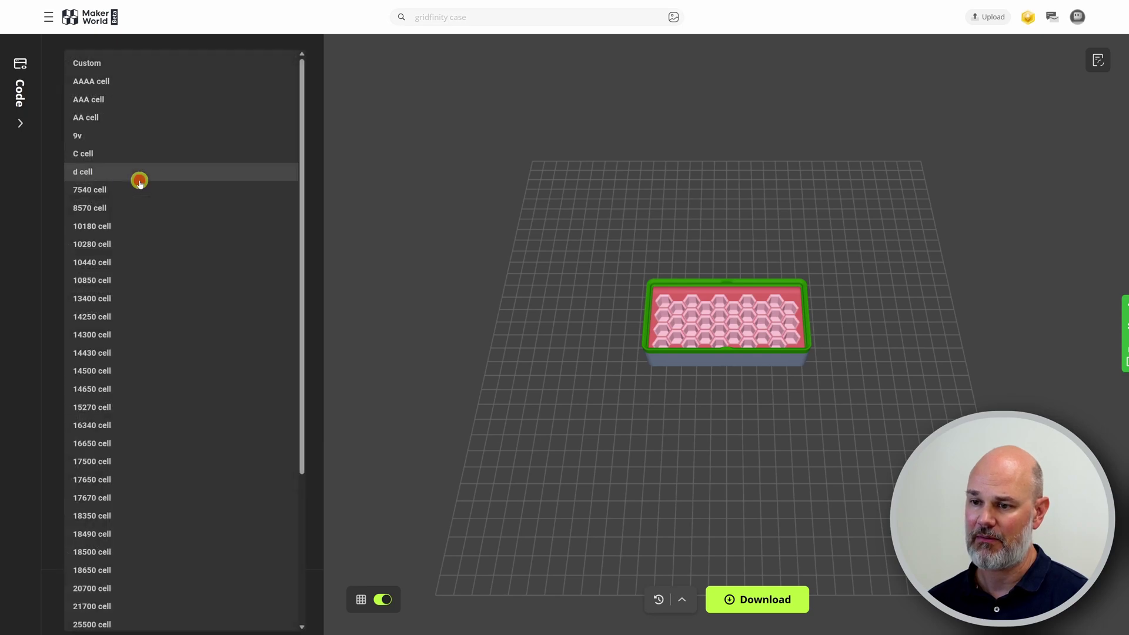
pyautogui.click(138, 116)
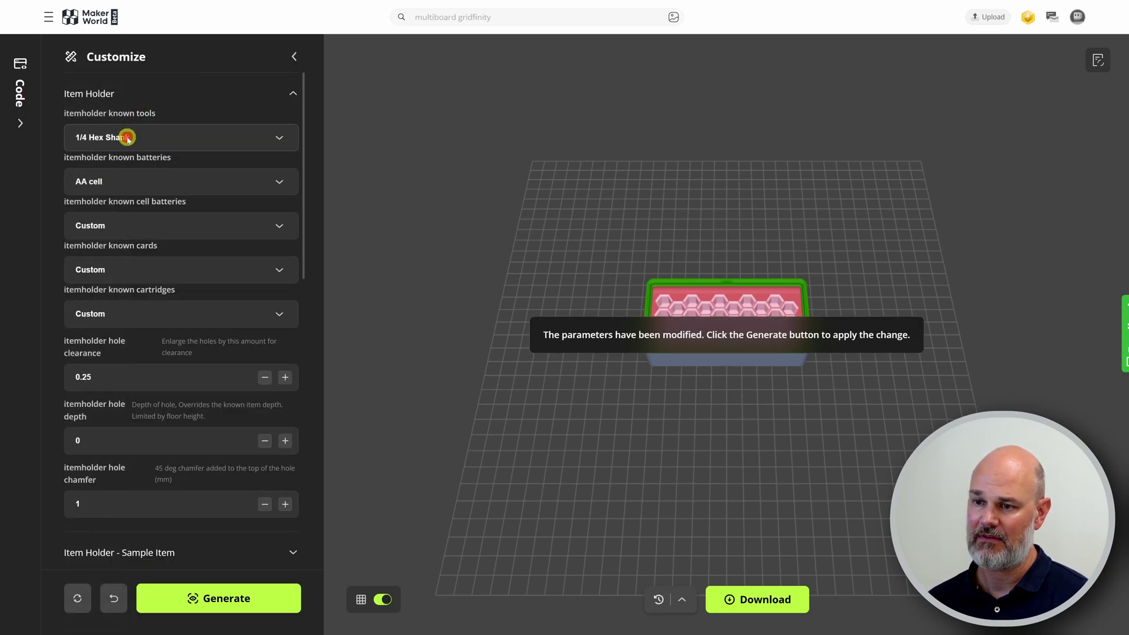
pyautogui.click(128, 139)
pyautogui.click(115, 167)
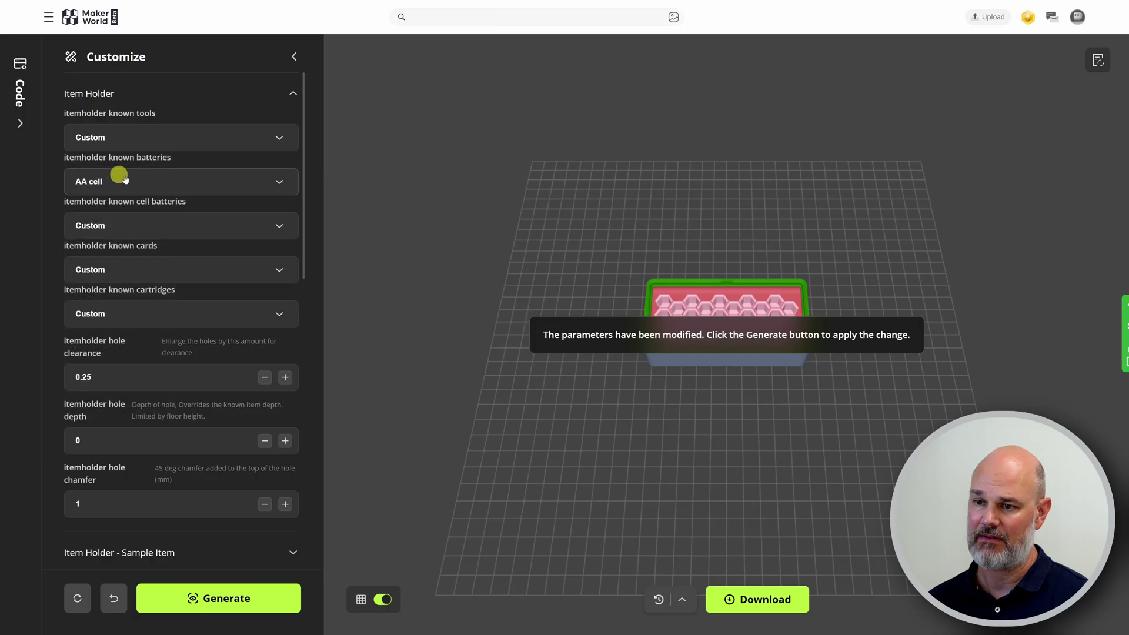
pyautogui.click(229, 611)
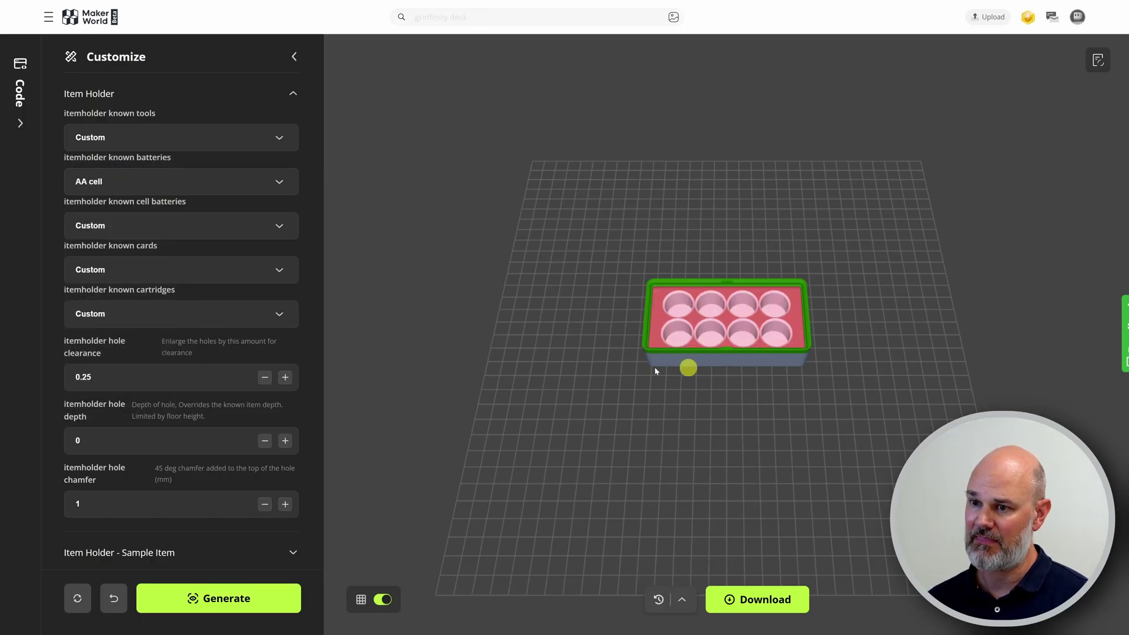
# Set General Cup width 3, depth 3 and height 8, then regenerate the bin
pyautogui.click(292, 93)
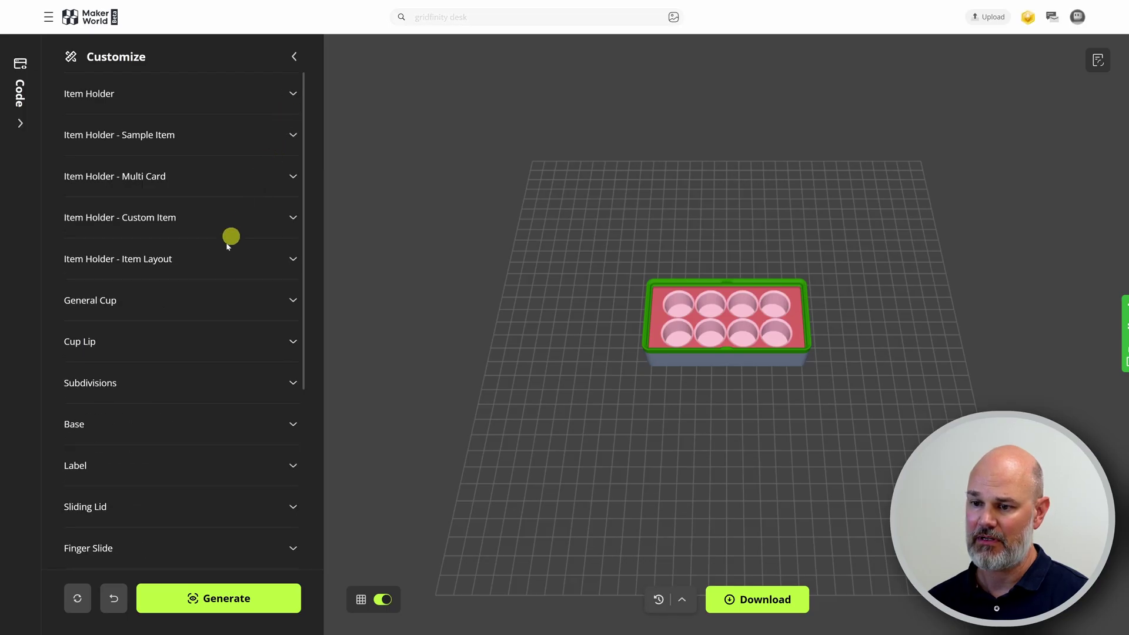
pyautogui.click(191, 299)
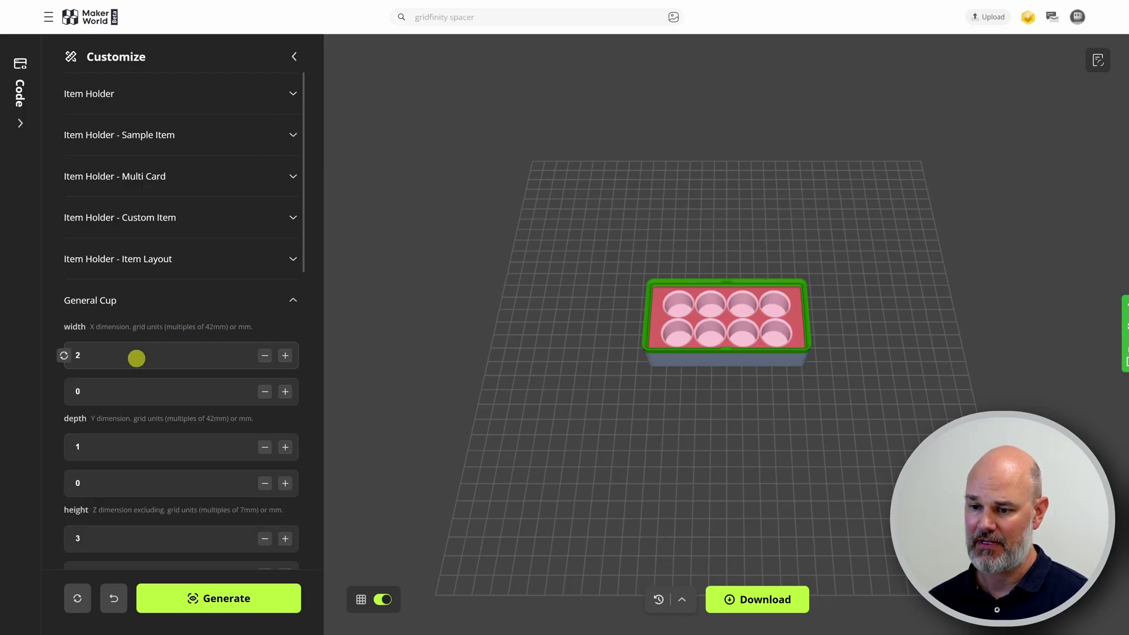
pyautogui.doubleClick(117, 345)
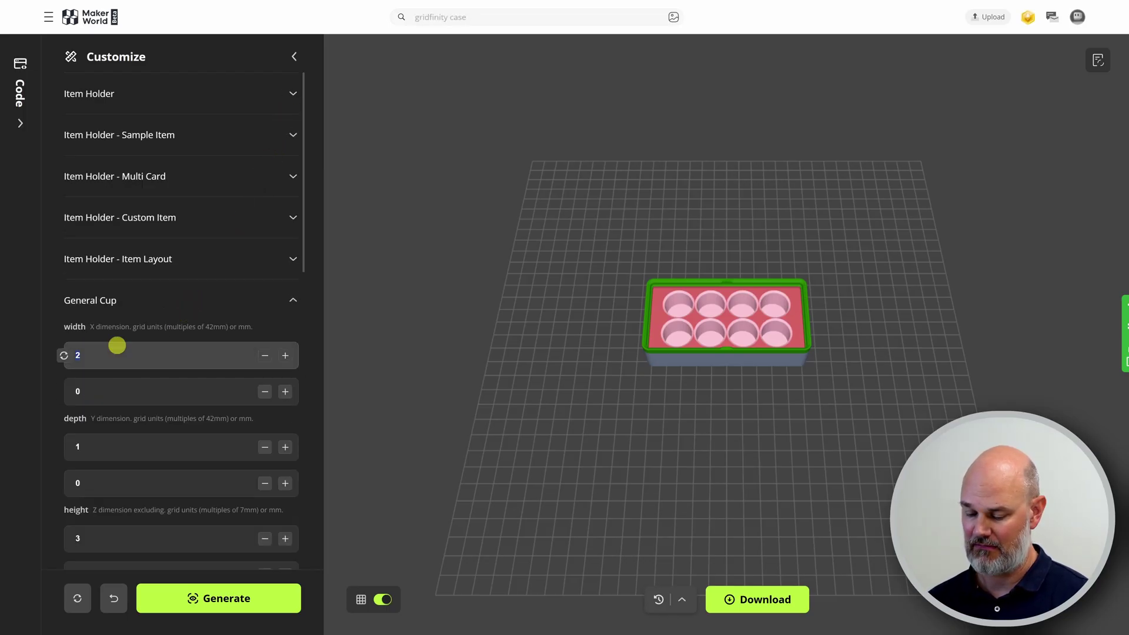
pyautogui.write('3')
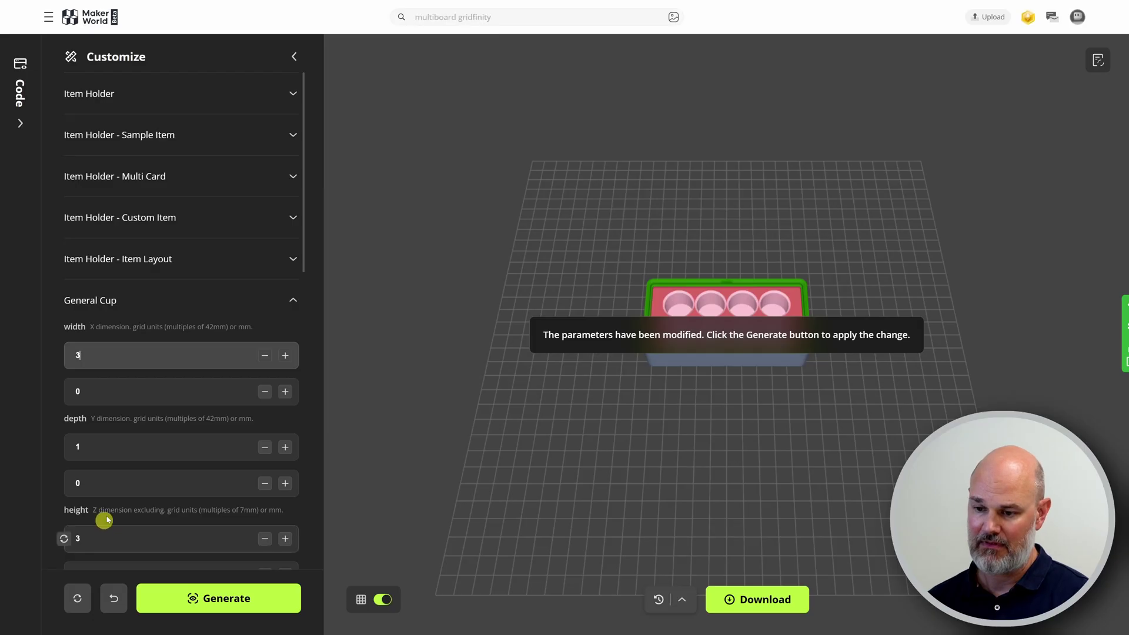
pyautogui.scroll(-1, 135, 438)
pyautogui.doubleClick(113, 395)
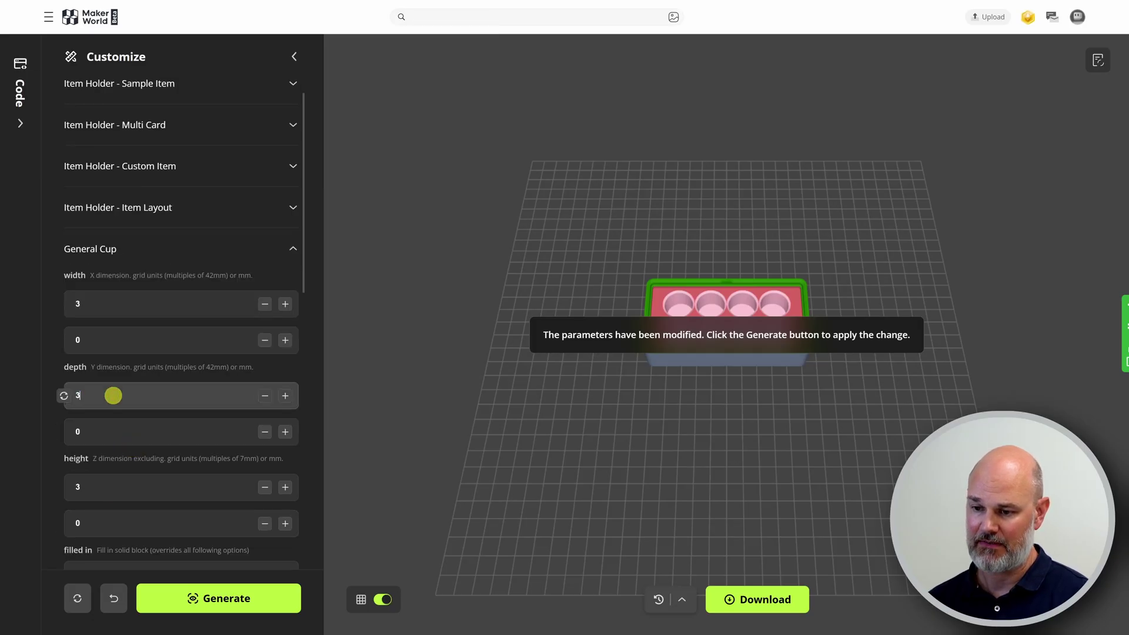
pyautogui.scroll(-1, 113, 448)
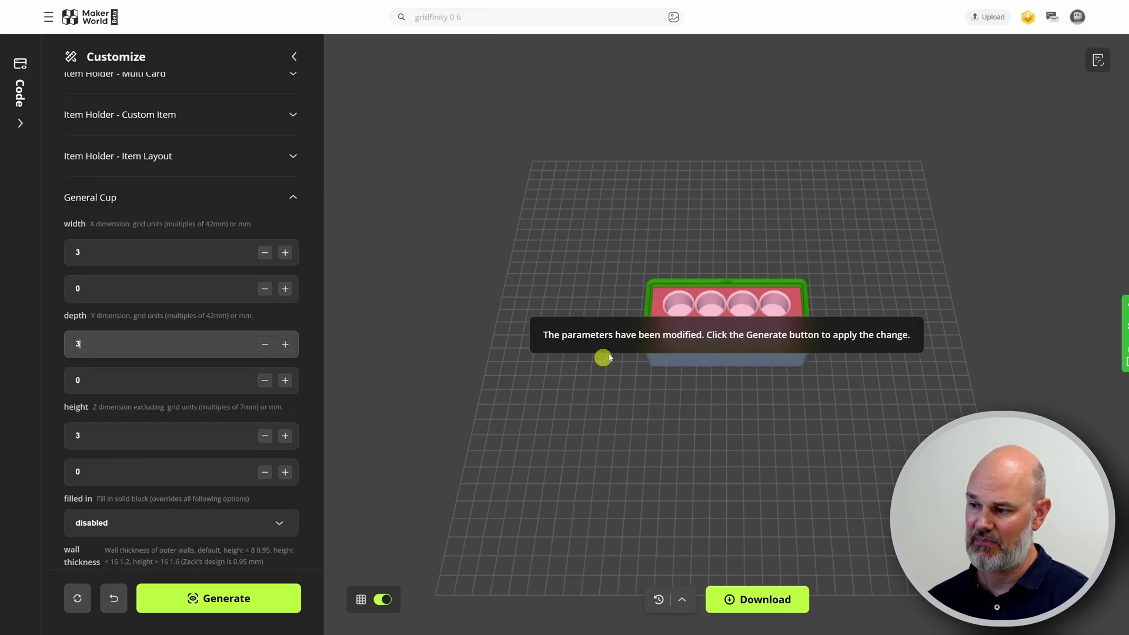
pyautogui.doubleClick(114, 433)
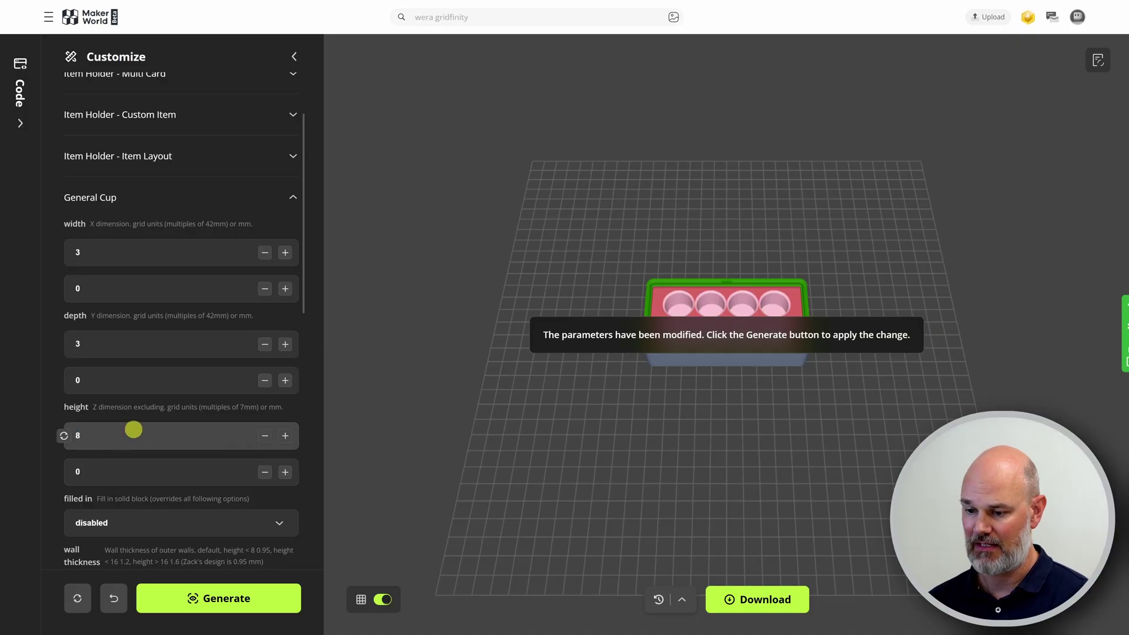
pyautogui.click(209, 599)
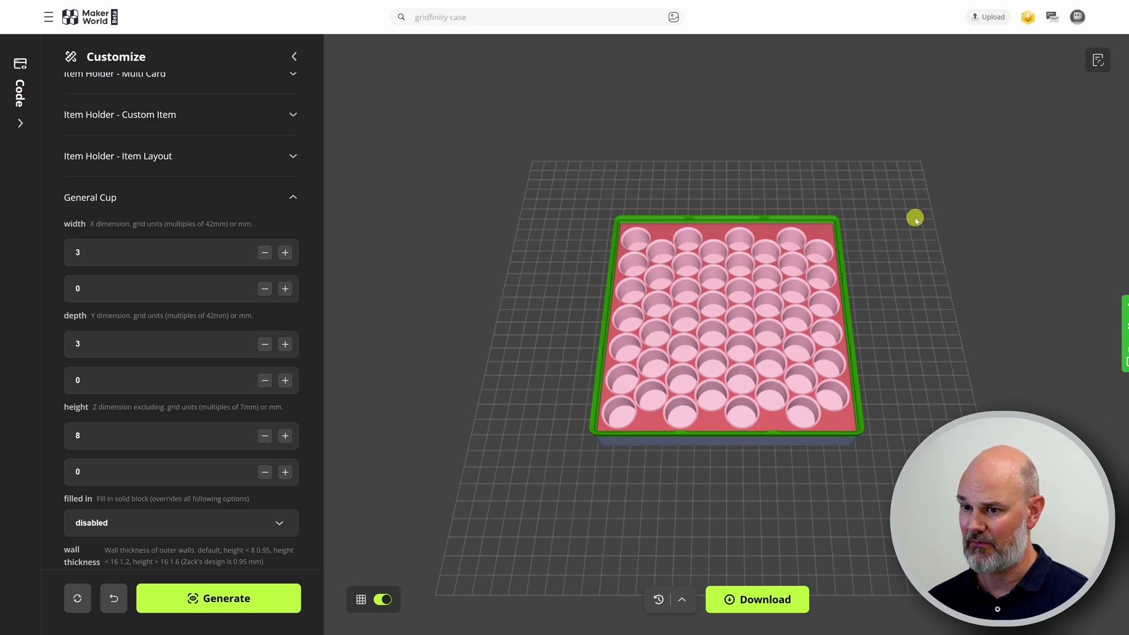
# Turn off itemholder auto bin height in Item Layout, regenerate, and orbit the preview
pyautogui.click(292, 198)
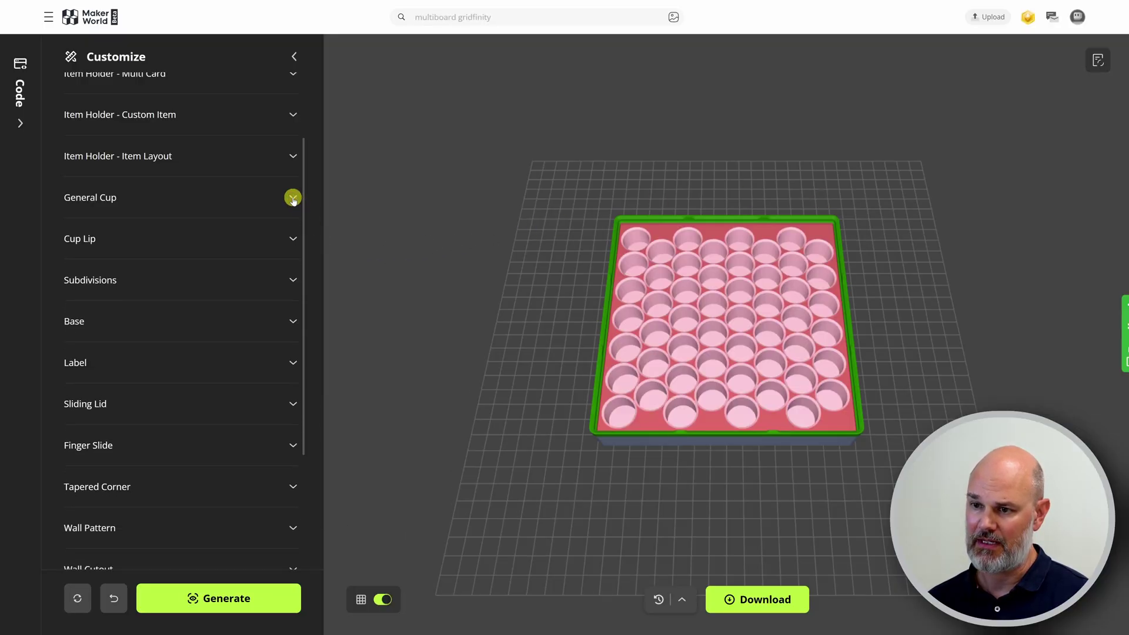
pyautogui.scroll(2, 299, 257)
pyautogui.click(293, 257)
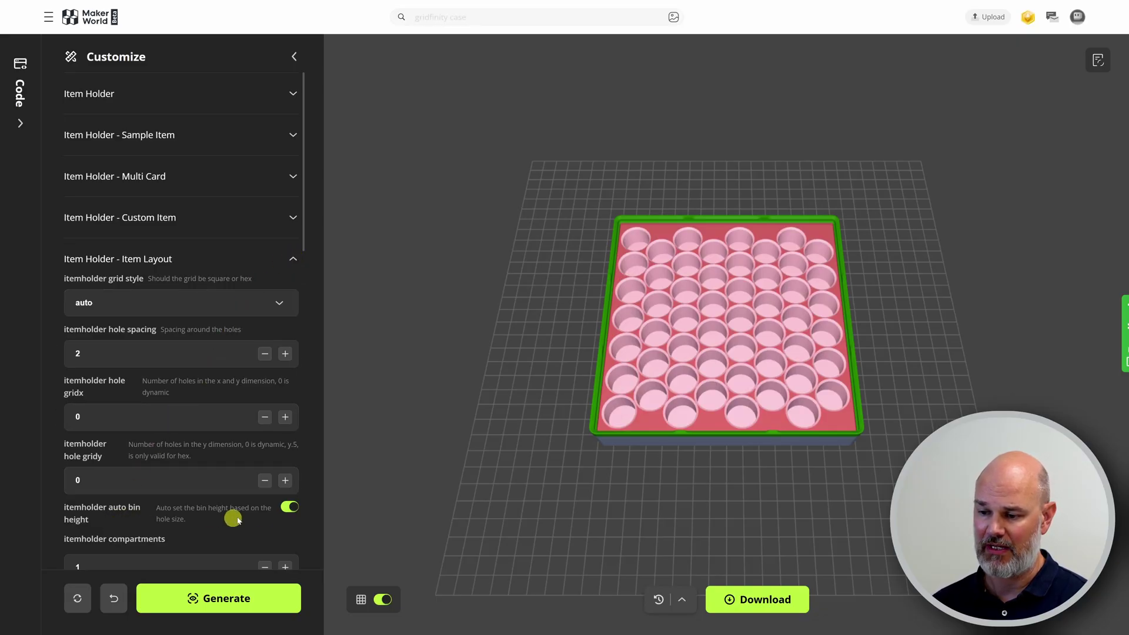
pyautogui.click(289, 507)
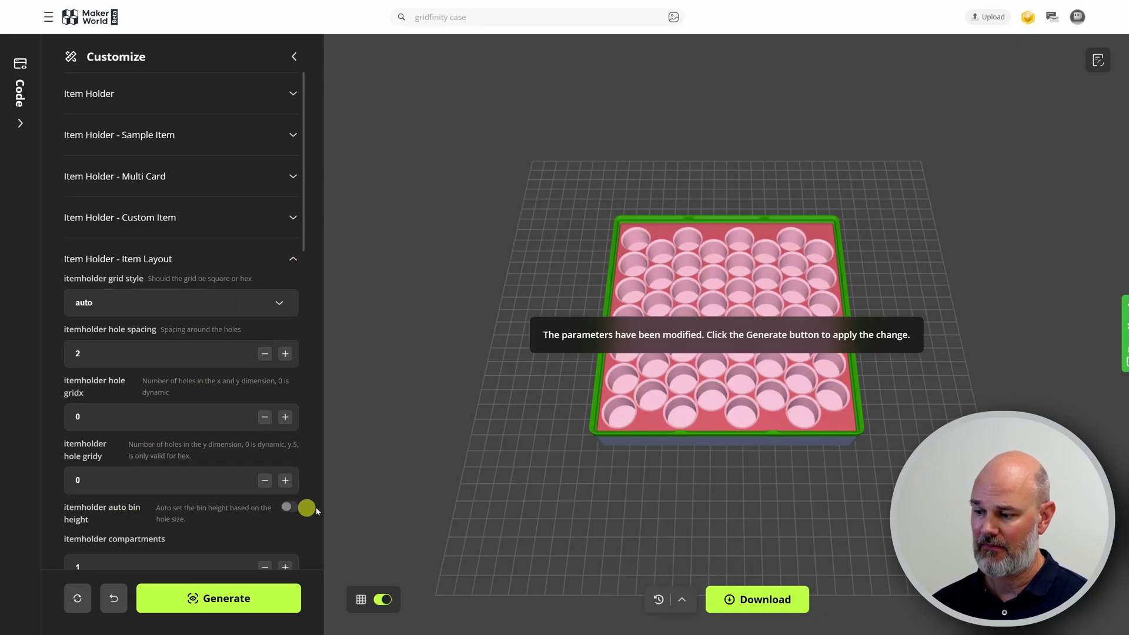
pyautogui.click(251, 599)
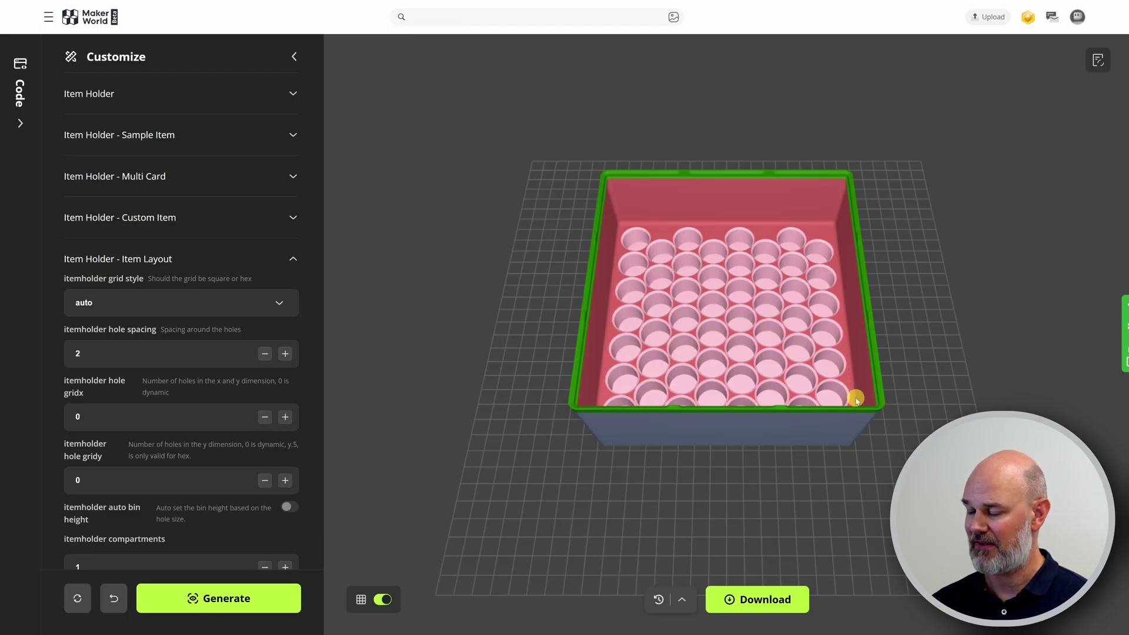
pyautogui.moveTo(809, 482); pyautogui.dragTo(537, 358)
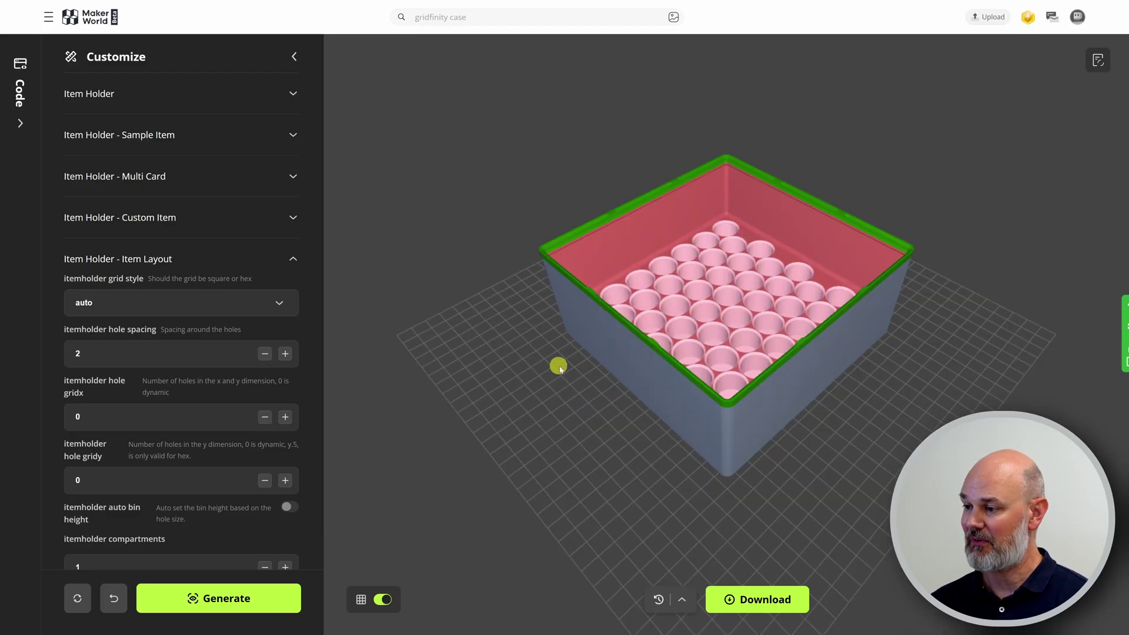